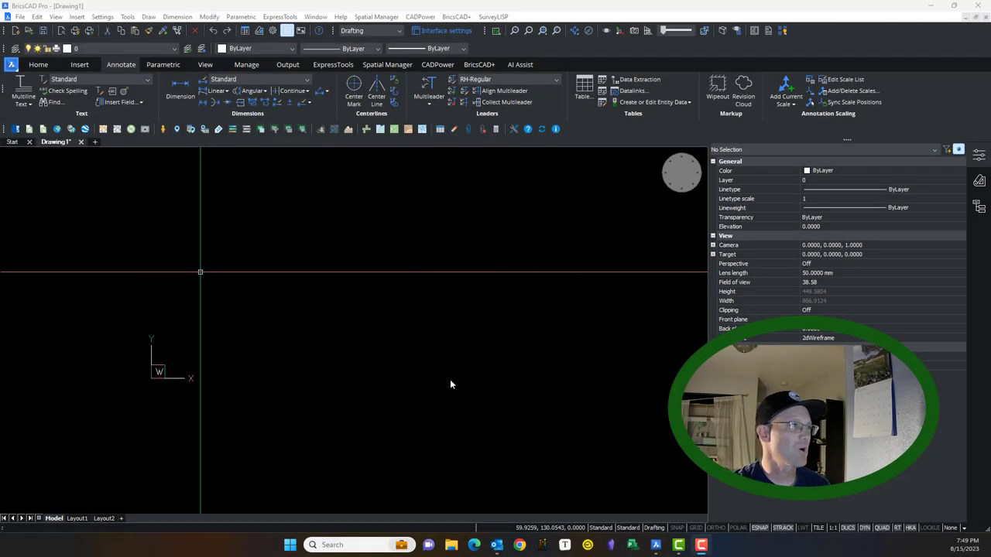
Step: Draw an open chain of five connected line segments across the empty drawing area with the Line command
click(442, 341)
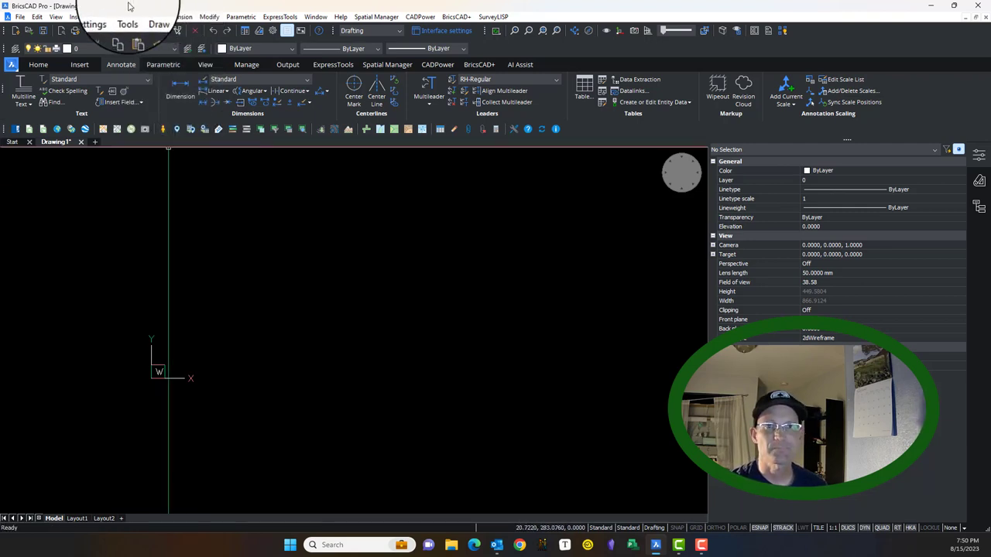
click(148, 16)
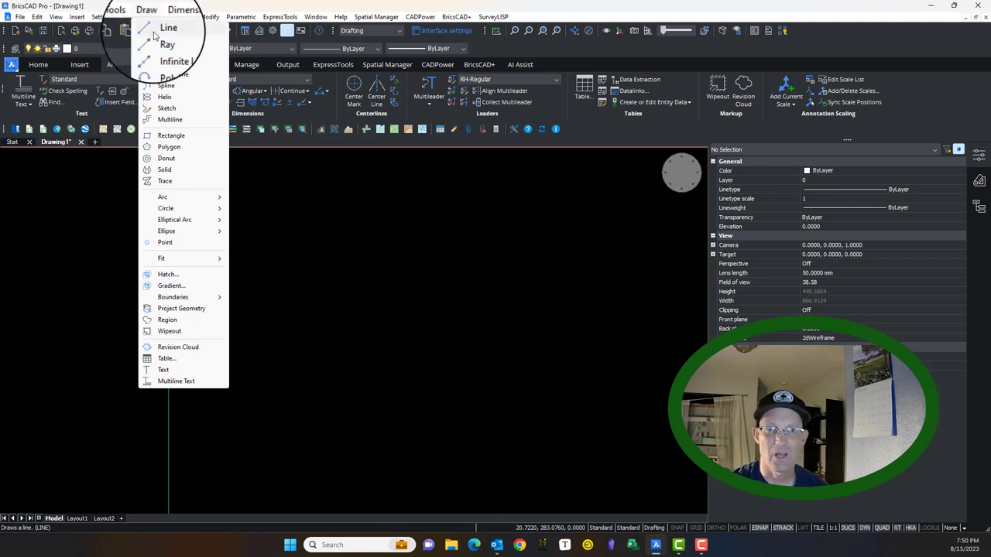
click(163, 29)
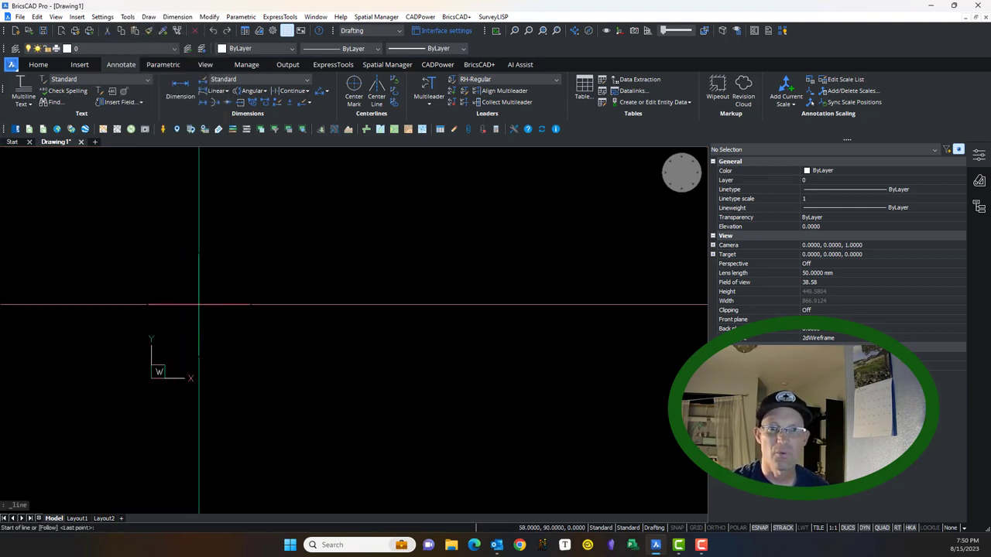
click(193, 264)
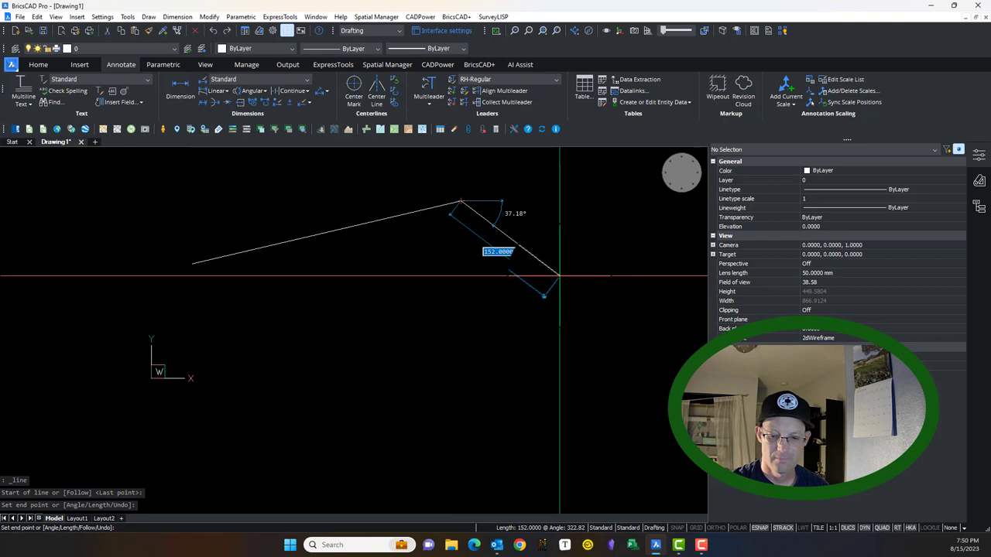
click(557, 266)
click(380, 362)
click(365, 291)
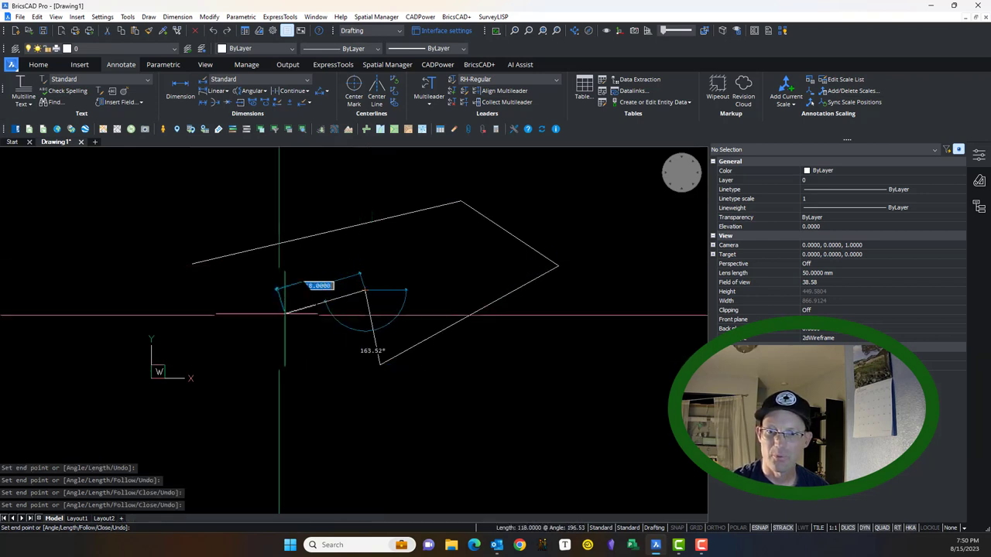
click(248, 327)
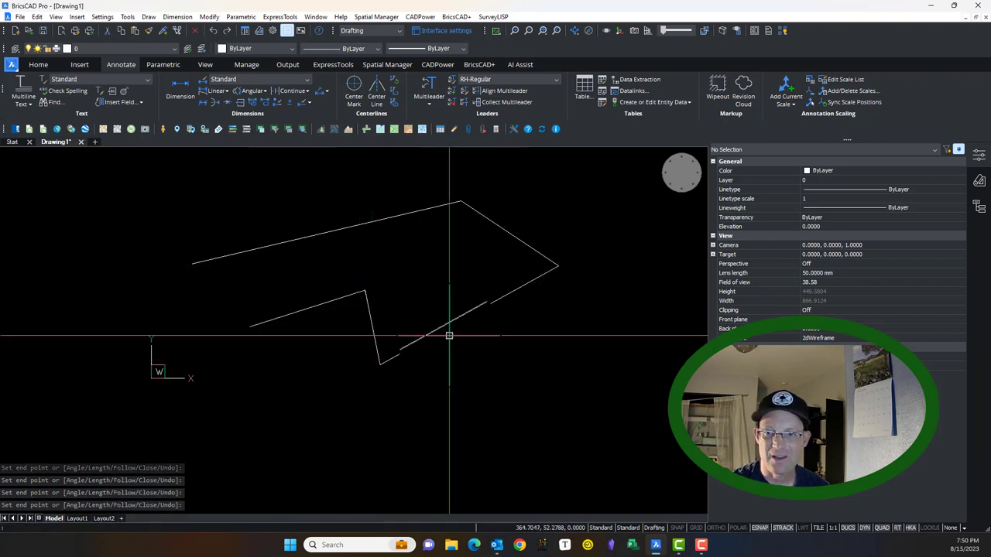
key(Escape)
key(Escape)
Step: Select individual segments of the line chain and clear each selection to check whether they are separate objects
click(533, 250)
key(Escape)
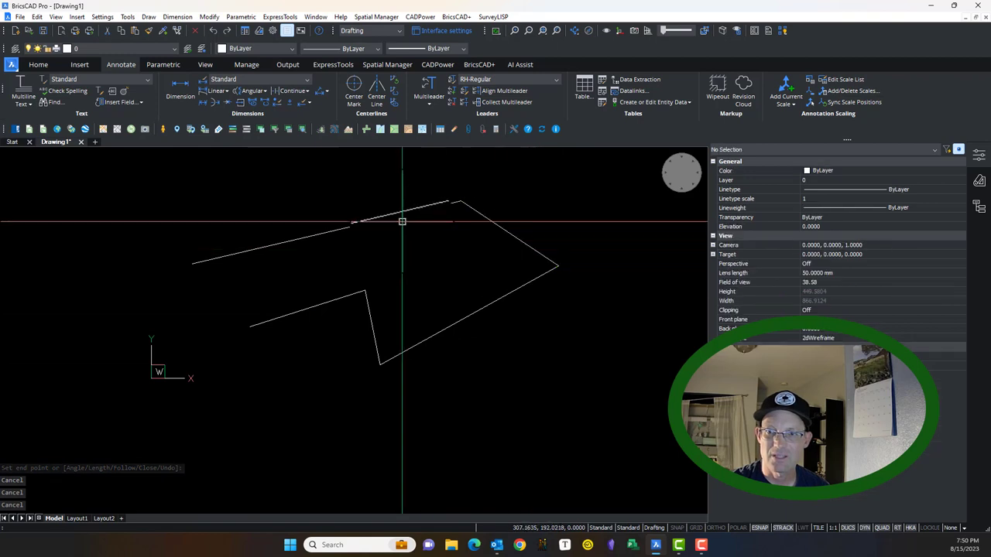
click(402, 214)
key(Escape)
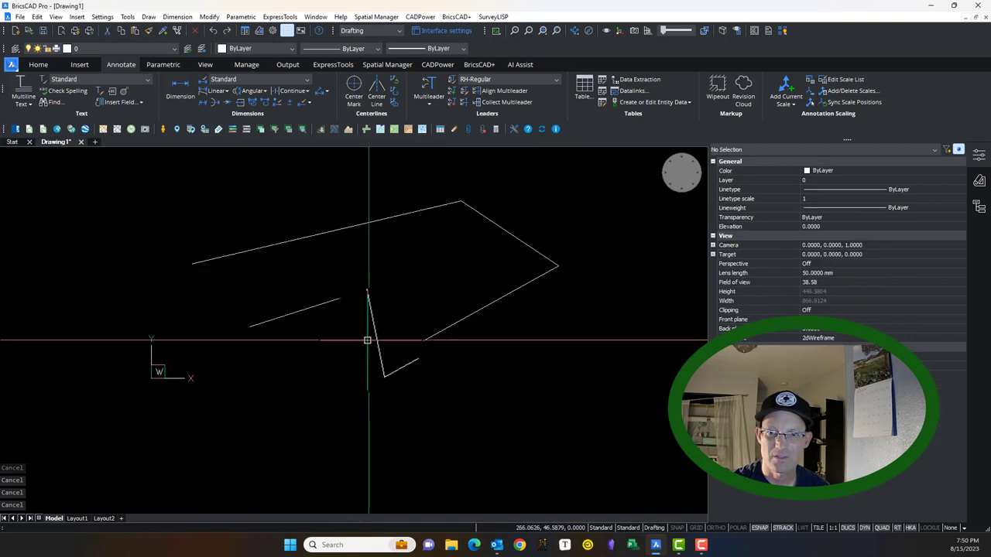
click(468, 288)
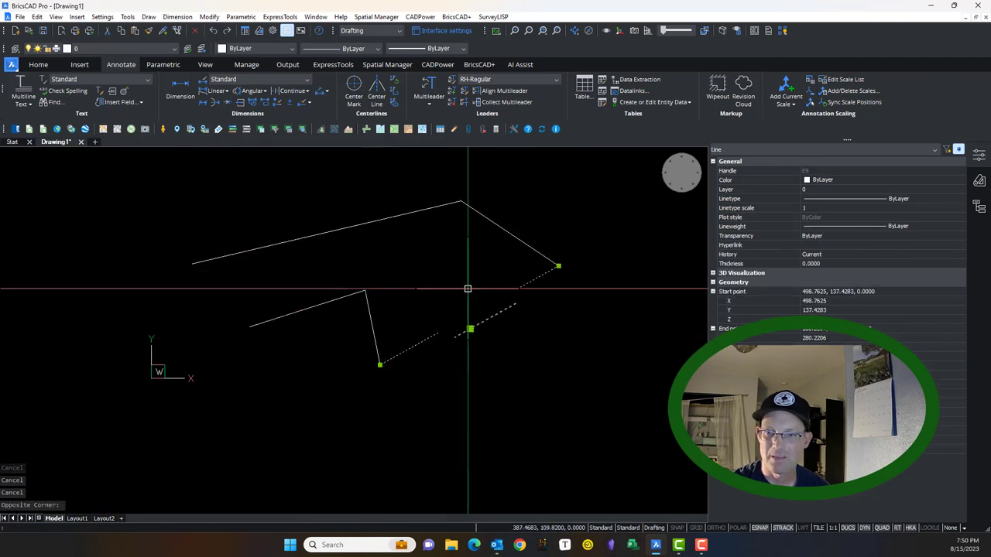
key(Escape)
drag(519, 348, 473, 299)
key(Escape)
drag(449, 345, 430, 301)
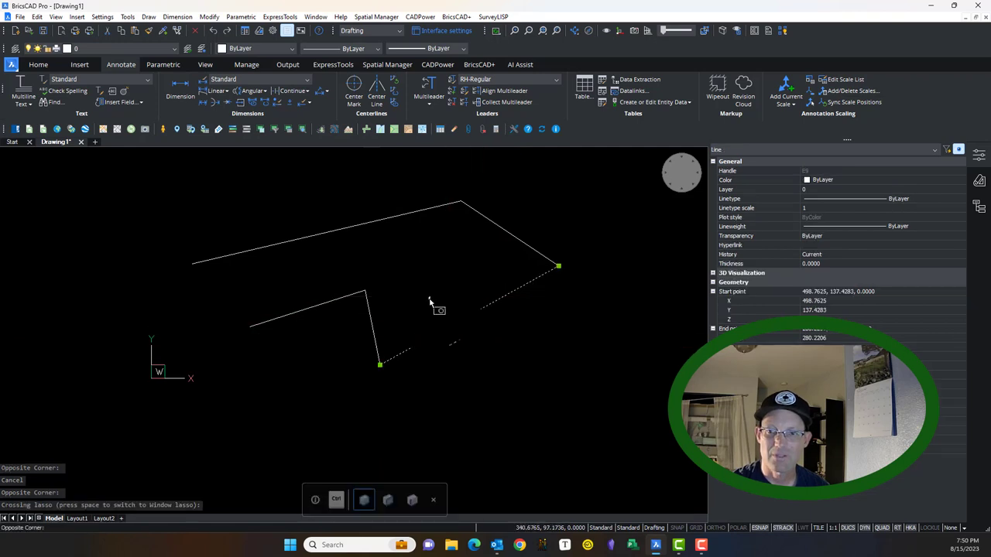
key(Escape)
Step: Select all five line segments with a crossing selection and delete them
click(550, 393)
click(269, 193)
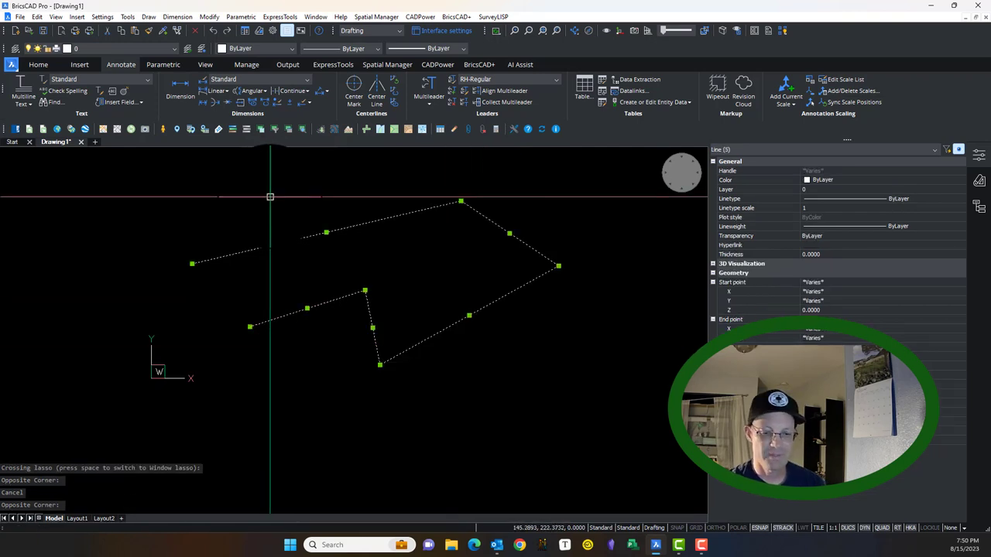
key(Delete)
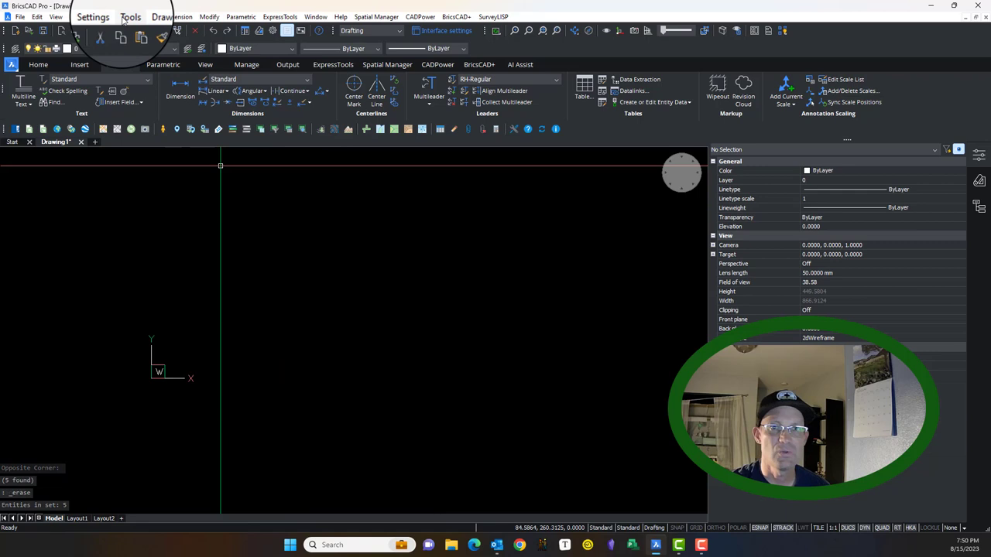
Step: Draw an open zigzag polyline of six straight segments across the drawing area
click(149, 16)
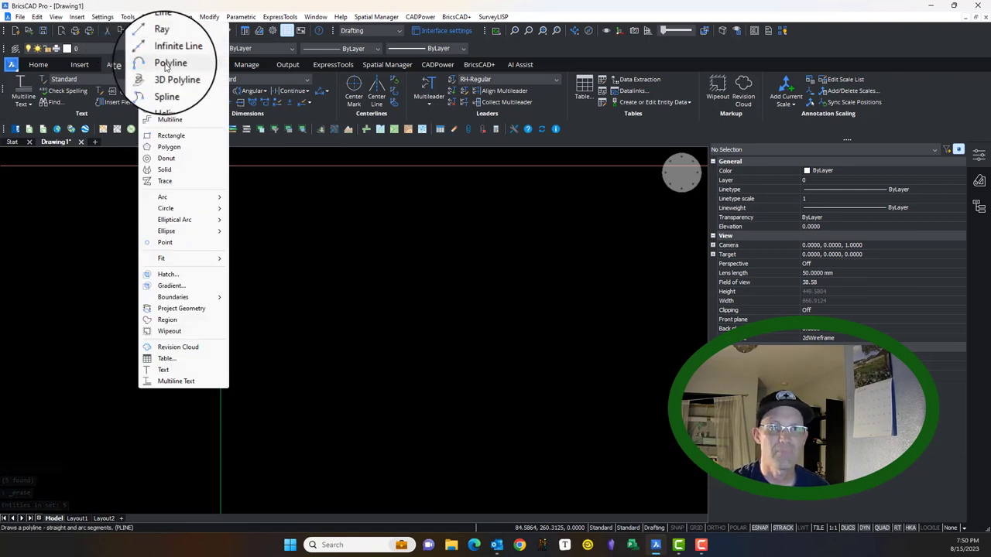
click(169, 62)
click(253, 225)
click(475, 177)
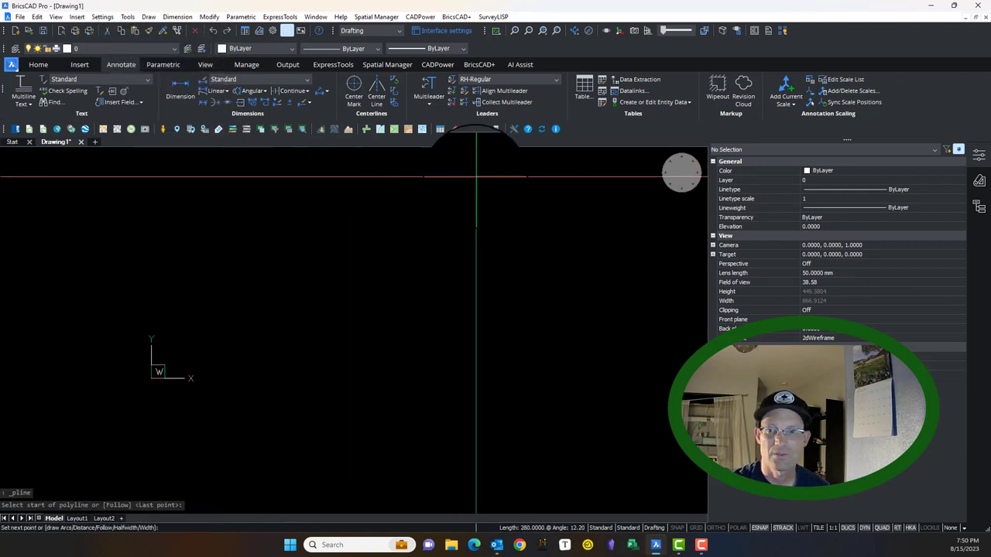
click(560, 271)
click(494, 329)
click(454, 237)
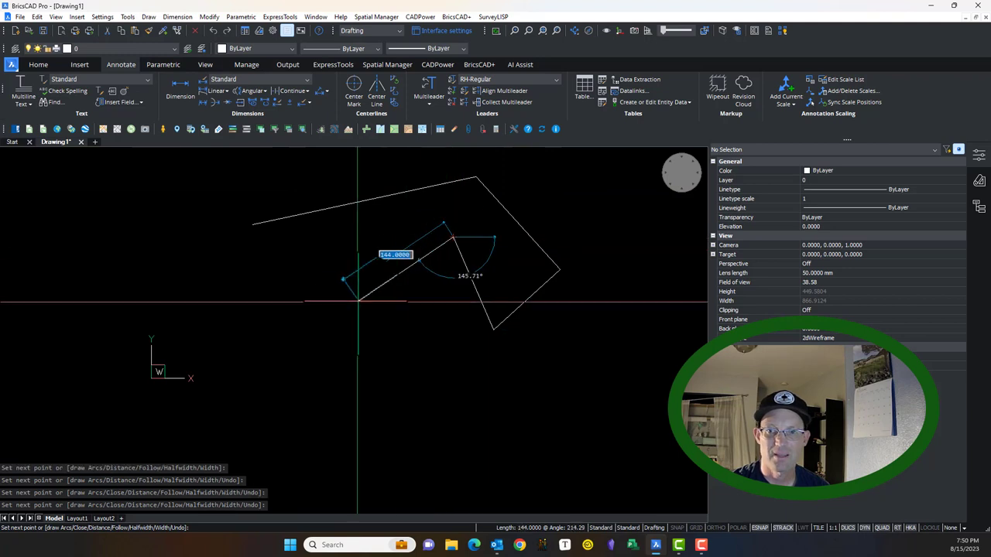
click(355, 306)
click(266, 276)
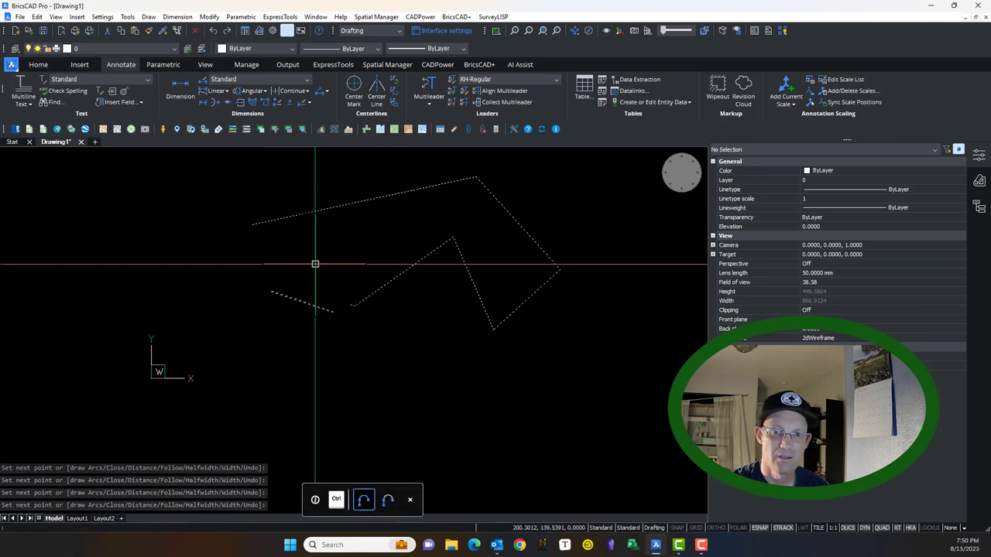
Step: Select the polyline from different segments to check whether it is picked as a single object
click(310, 291)
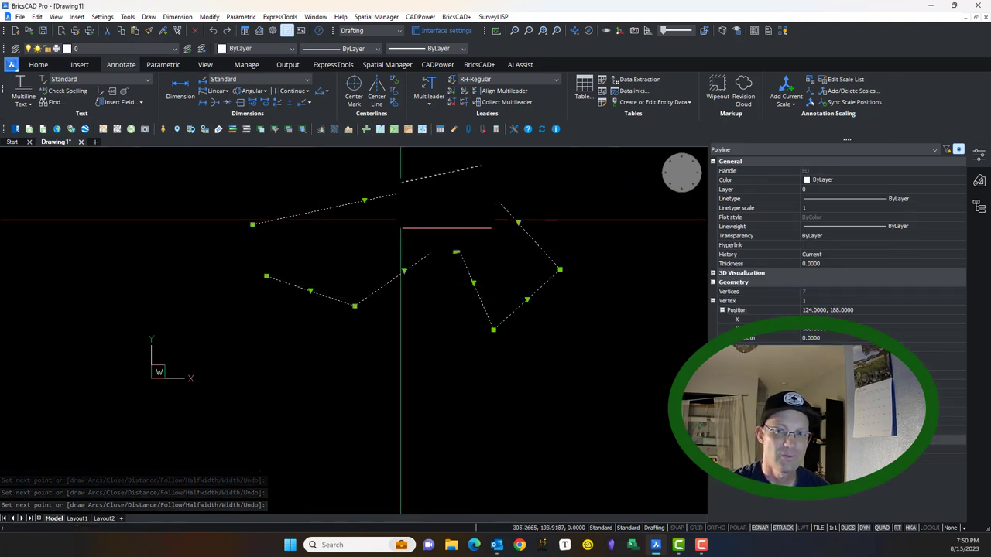
key(Escape)
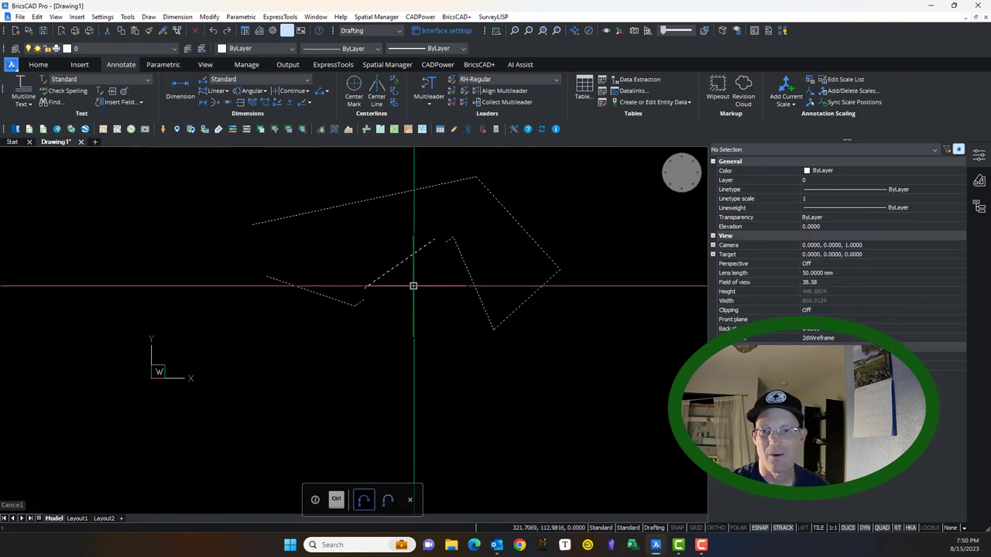
click(413, 285)
click(394, 251)
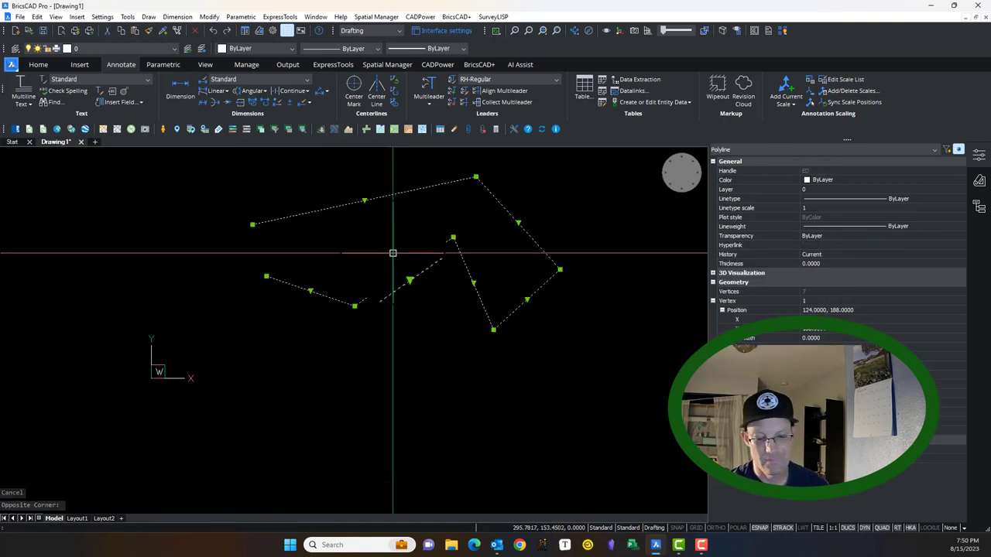
Step: Explode the polyline into separate line segments and test the selection of its parts
key(Escape)
click(560, 369)
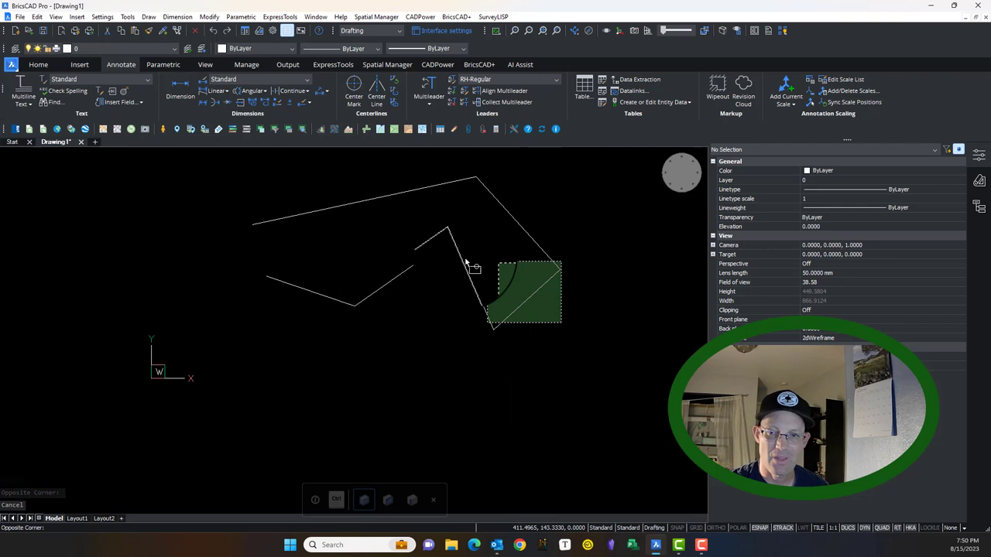
click(454, 283)
key(Escape)
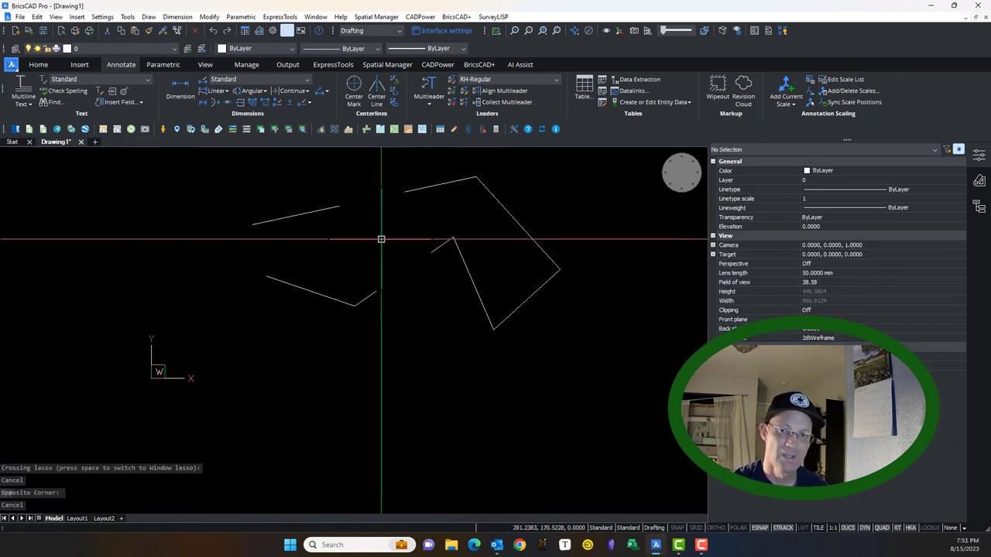
Step: Delete all the line segments of the exploded polyline
click(641, 381)
click(271, 203)
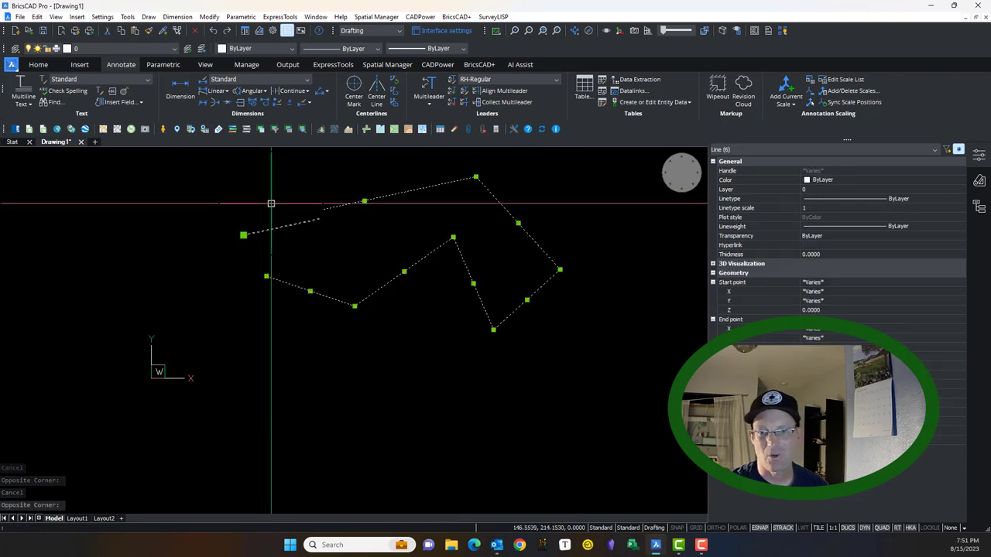
key(Delete)
Step: Draw a zigzag chain of six connected line segments across the drawing area with the Line command
text(L)
key(Return)
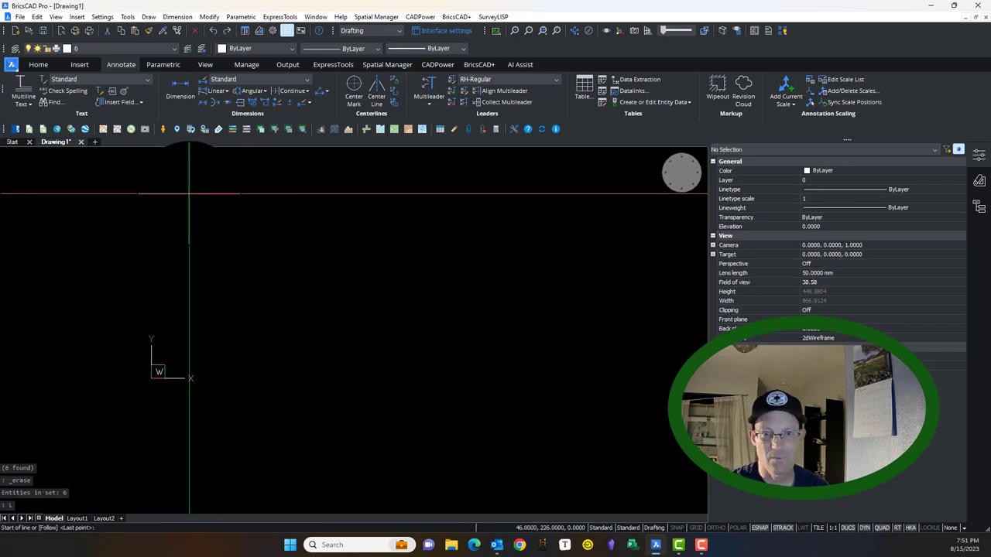
click(189, 193)
click(285, 253)
click(438, 217)
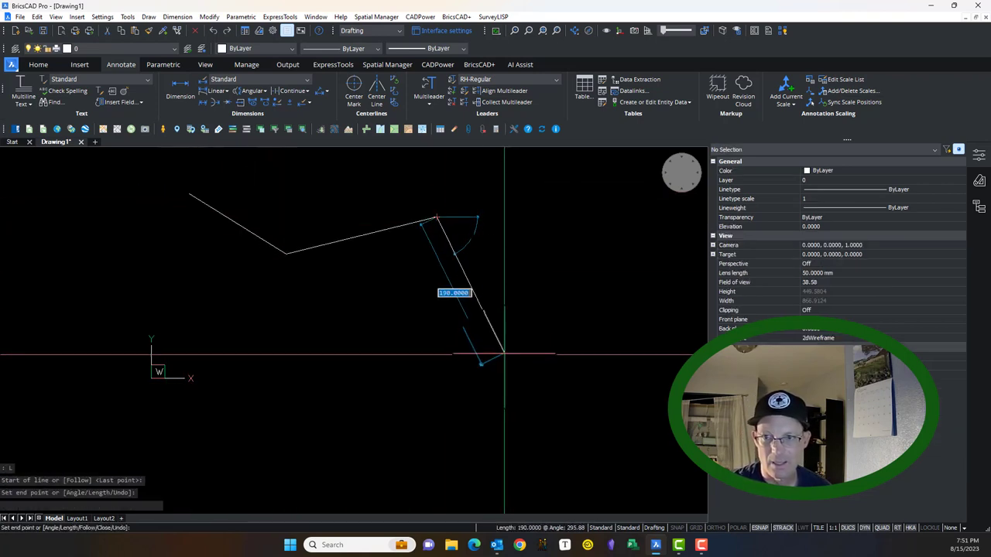
click(506, 356)
click(602, 258)
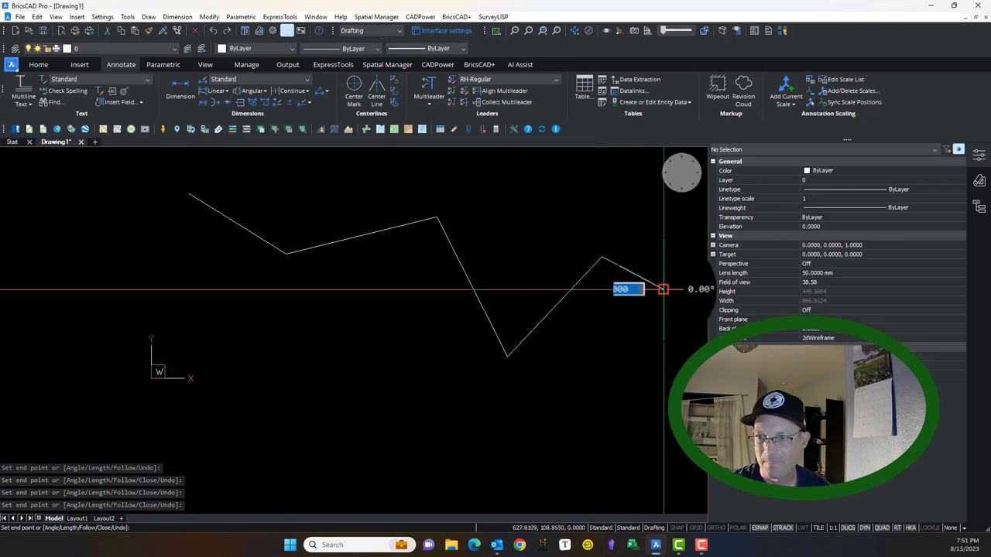
click(664, 289)
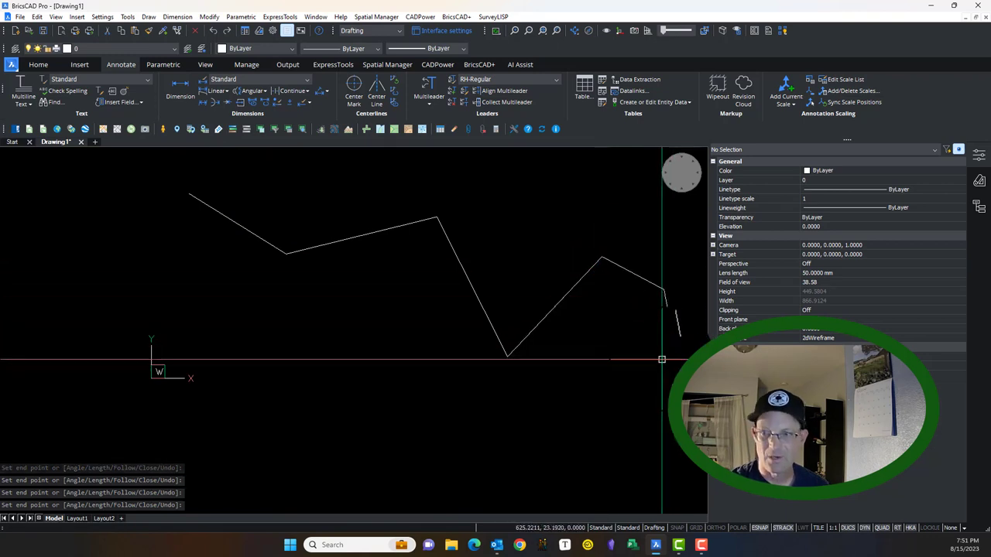
key(Return)
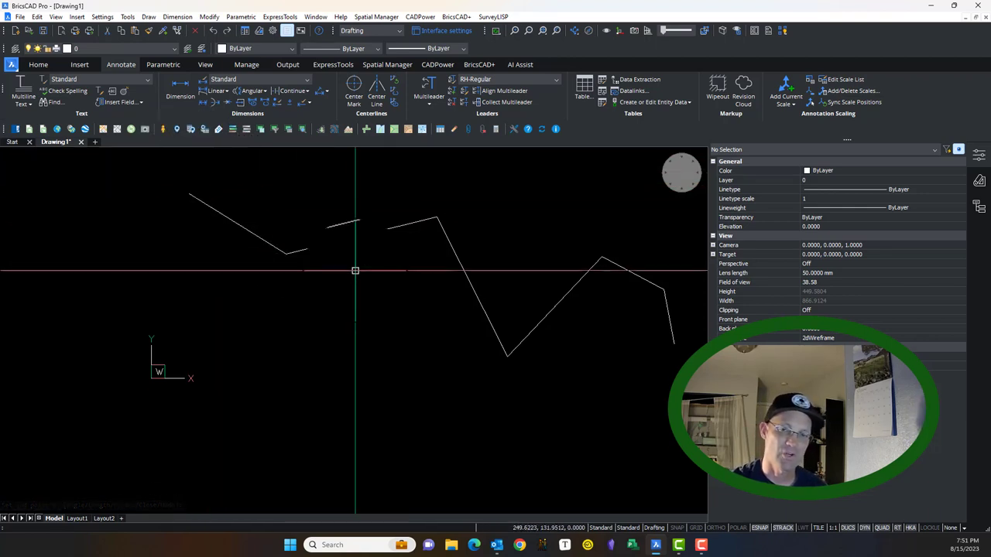
Step: Offset the first three segments of the zigzag chain by 40 units to their upper side
middle_drag(394, 219, 312, 276)
scroll(202, 251, up, 1)
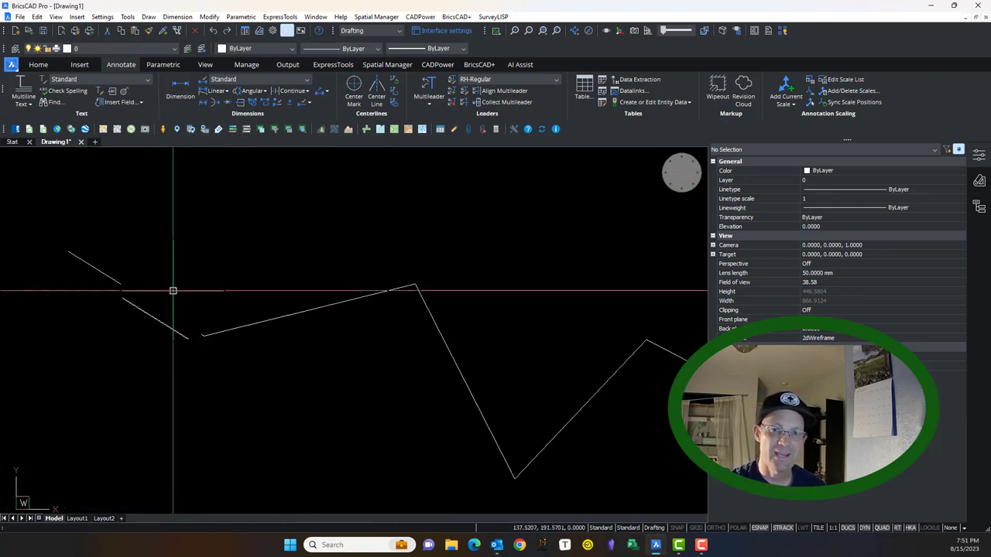
middle_drag(174, 291, 109, 247)
scroll(108, 239, down, 1)
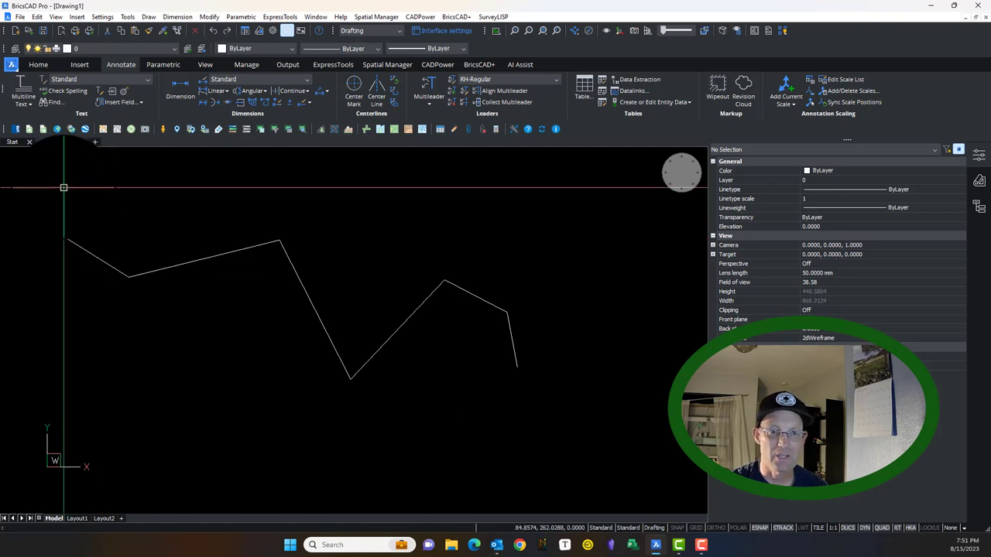
scroll(62, 192, up, 2)
scroll(62, 195, down, 2)
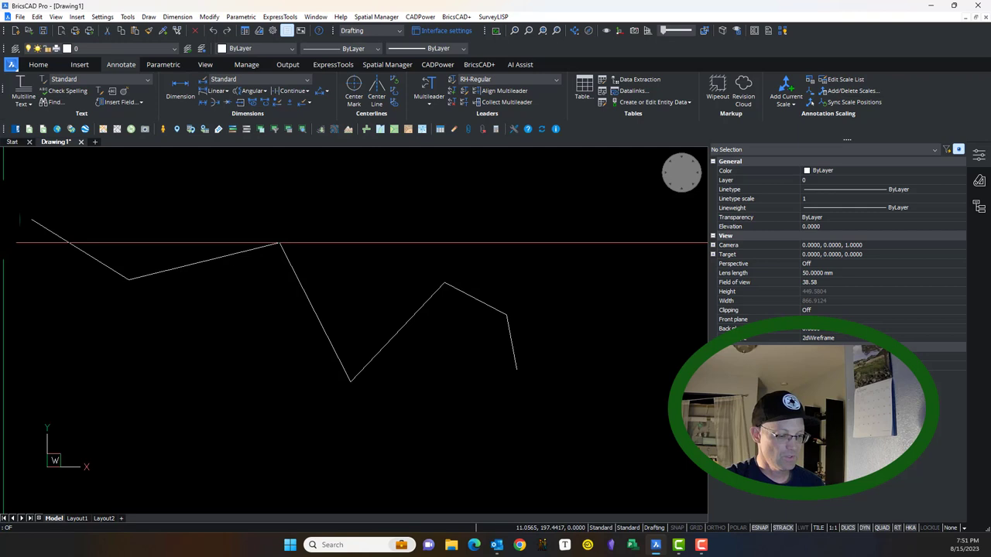
key(Return)
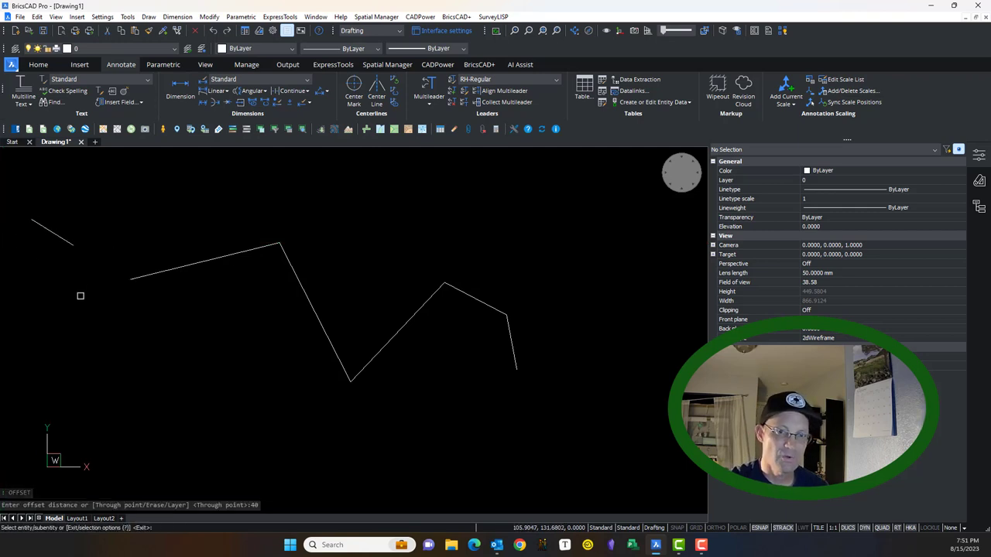
click(106, 266)
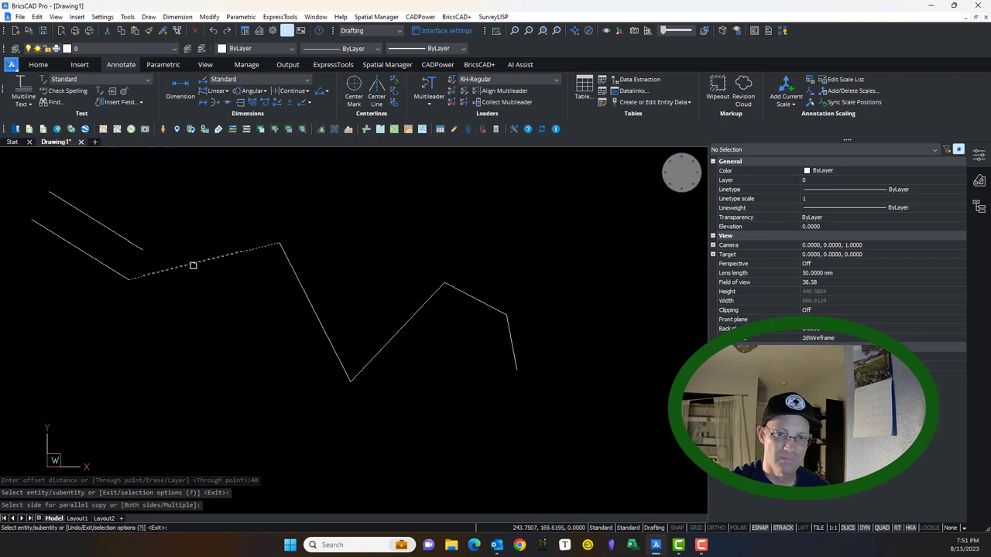
click(193, 266)
click(194, 195)
click(299, 279)
click(324, 271)
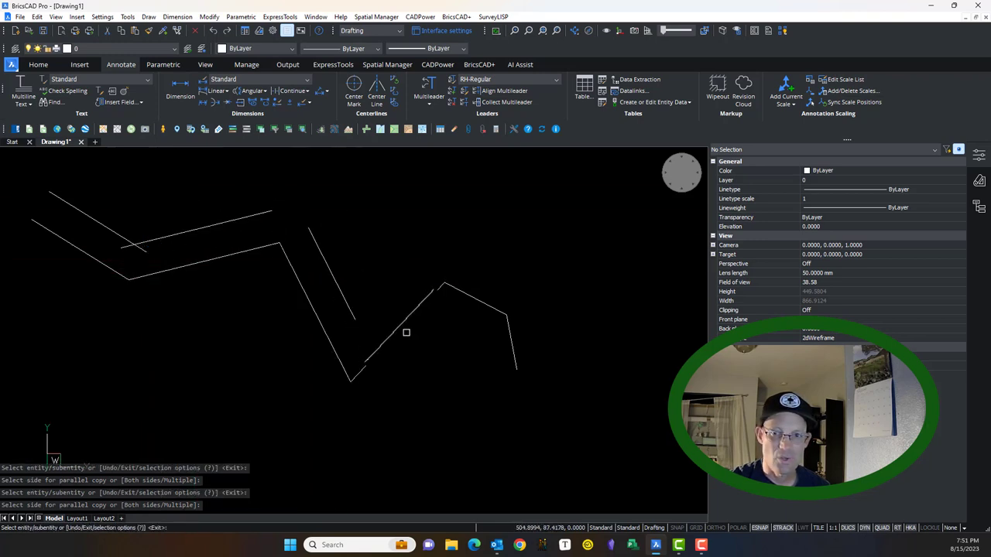
Step: Offset the remaining three segments of the chain by the same distance on the upper, outer side
click(402, 324)
click(490, 305)
click(524, 282)
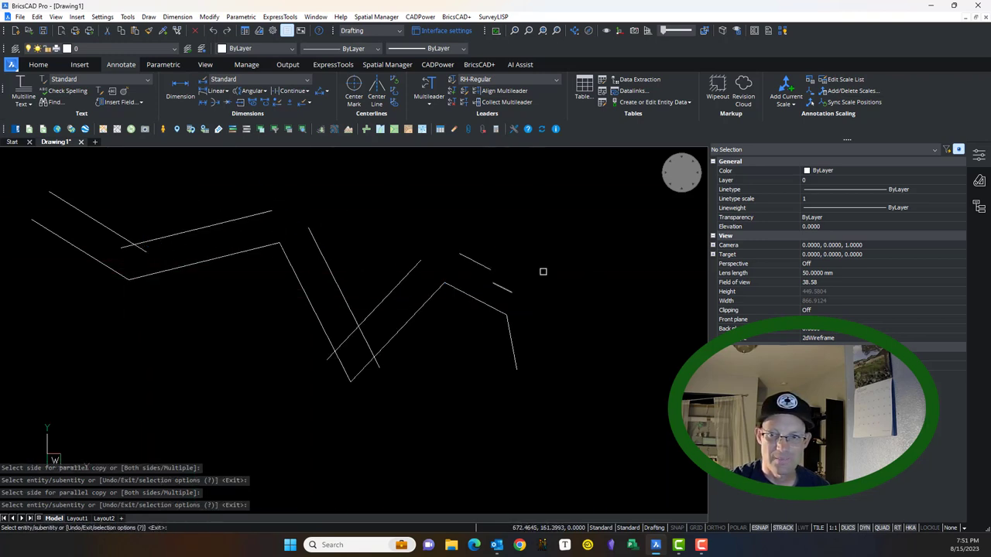
click(516, 335)
click(531, 339)
key(Escape)
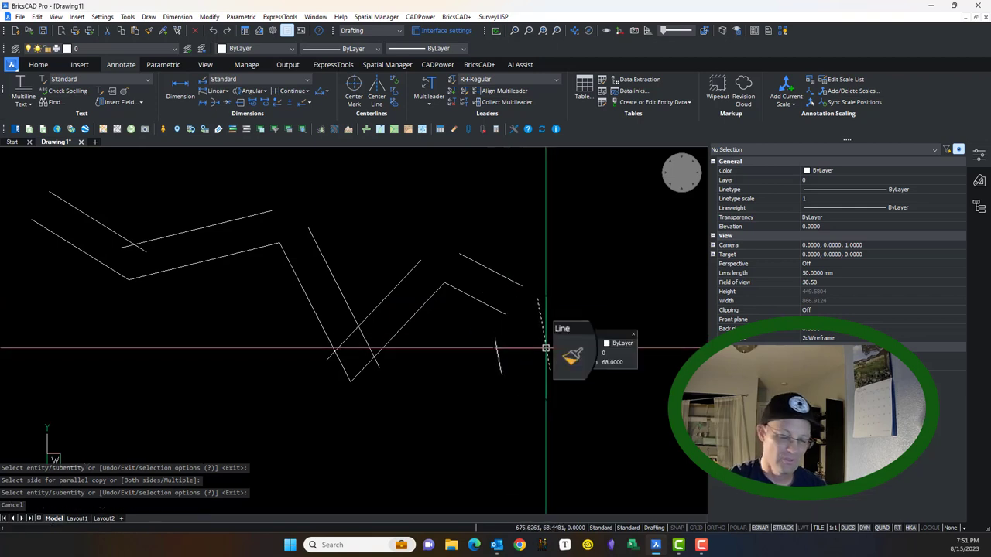
Step: Fillet the last two offset lines with radius 0 so they meet in a sharp corner
text(FILLET)
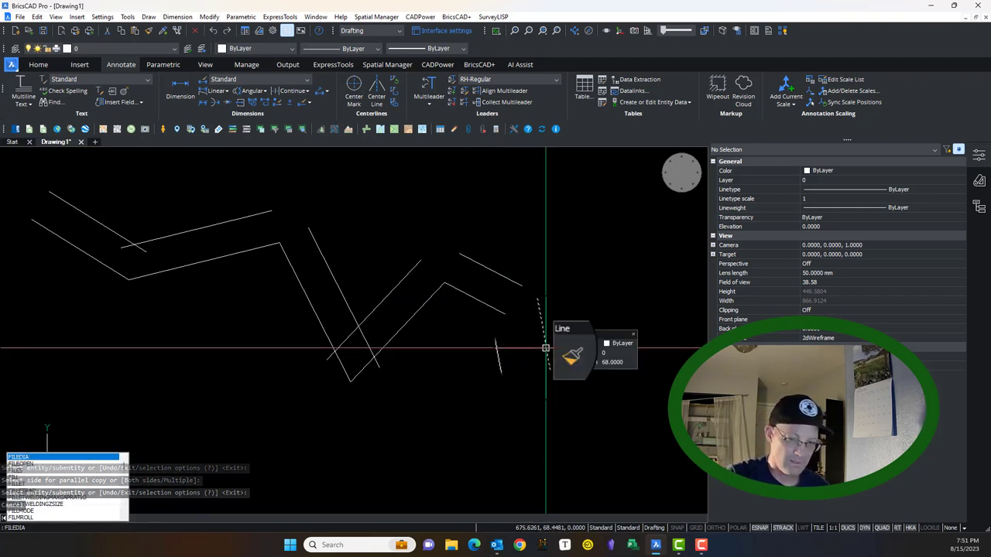
key(Return)
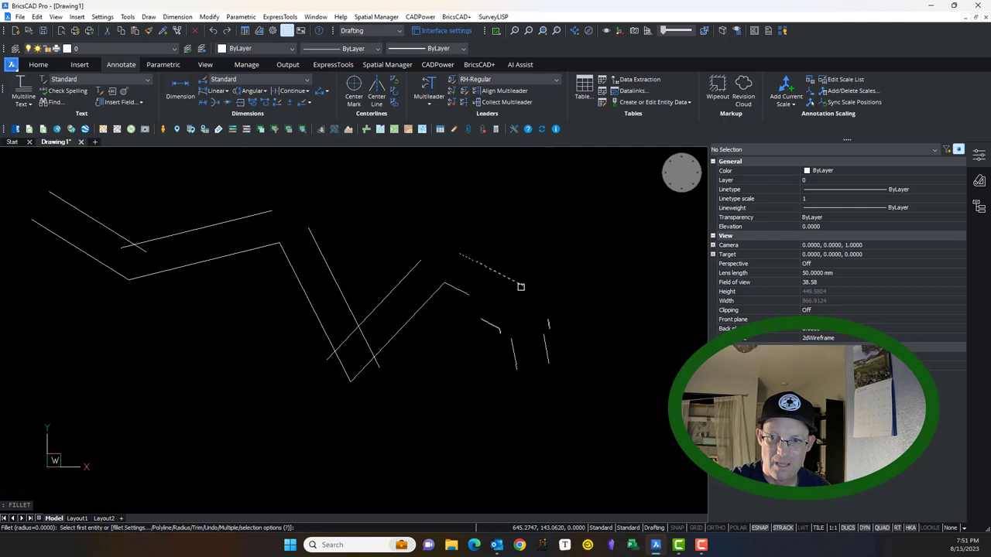
click(543, 316)
click(537, 314)
click(523, 286)
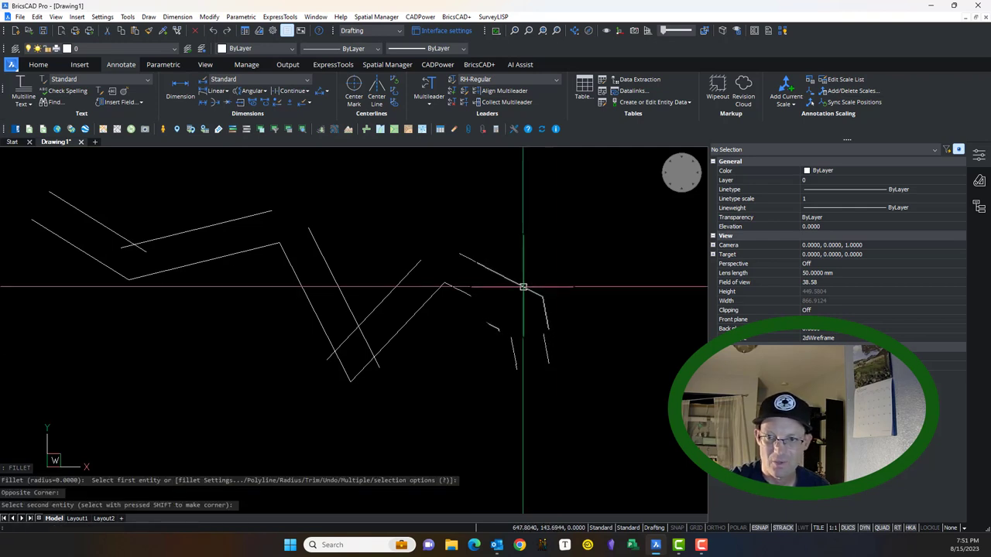
Step: Try to fillet the offset lines at the peak and at the crossing in the valley
key(Return)
click(464, 255)
click(420, 259)
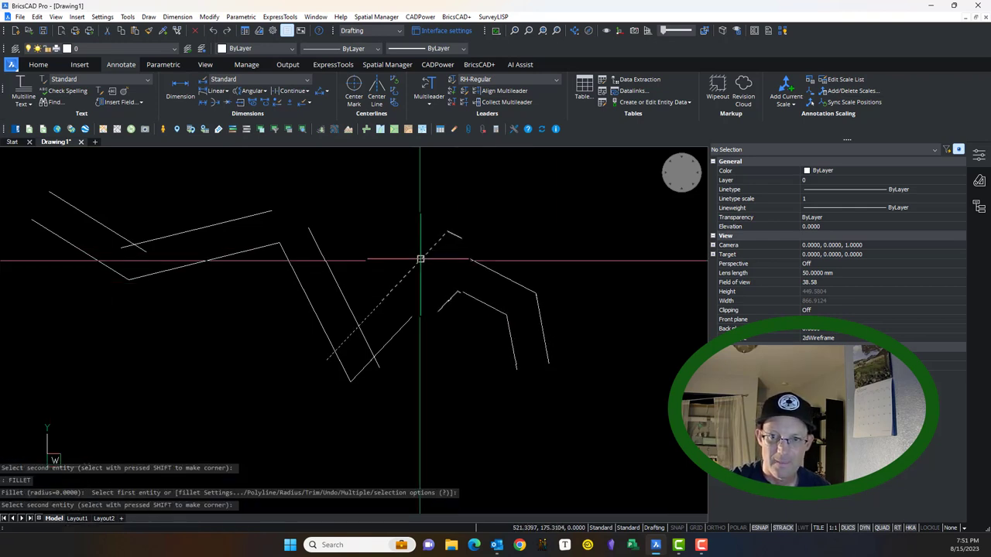
key(Return)
click(367, 339)
click(348, 338)
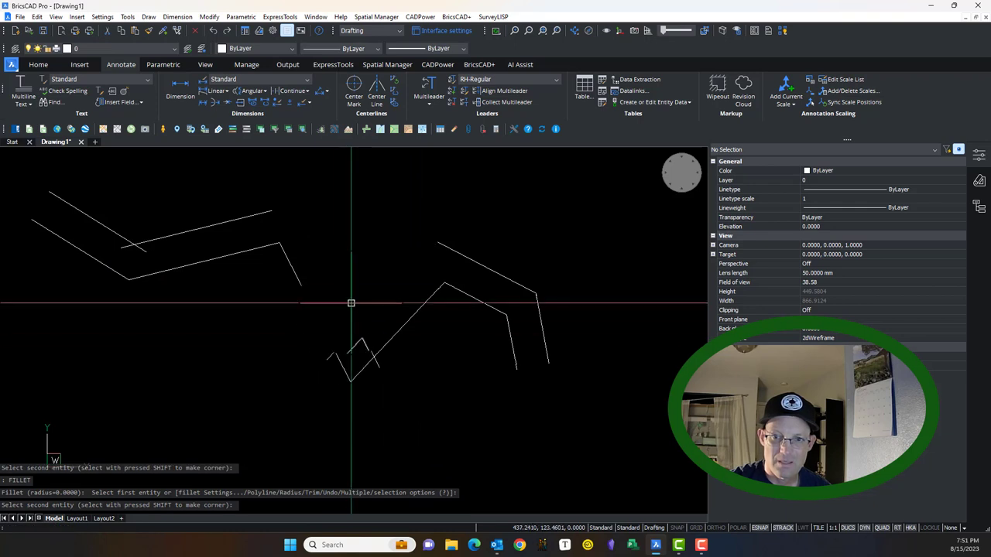
Step: Undo the last two fillets
text(u)
key(Return)
text(u)
key(Return)
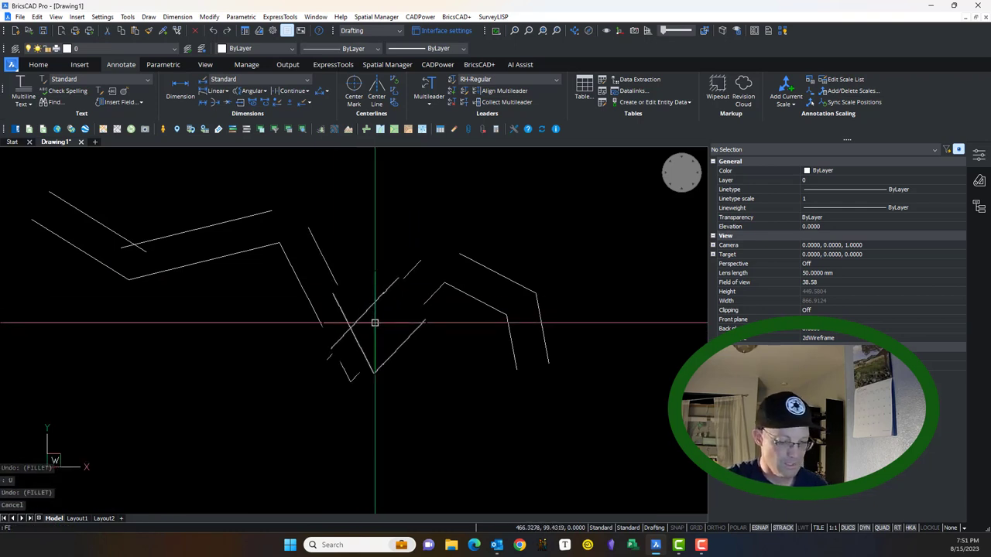
Step: Fillet the offset lines with radius 0 at the peak and trim the crossing pair into the valley corner
key(ctrl+z)
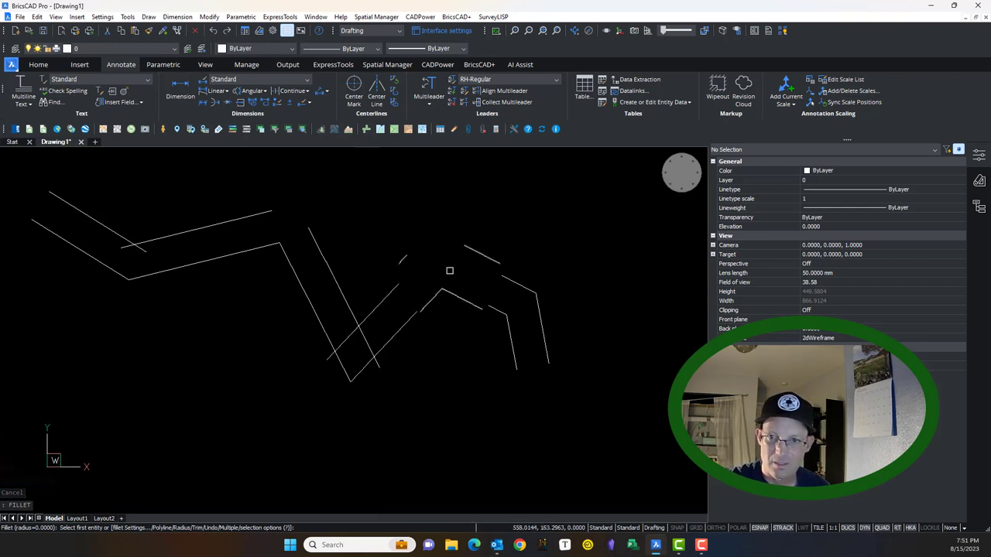
click(412, 268)
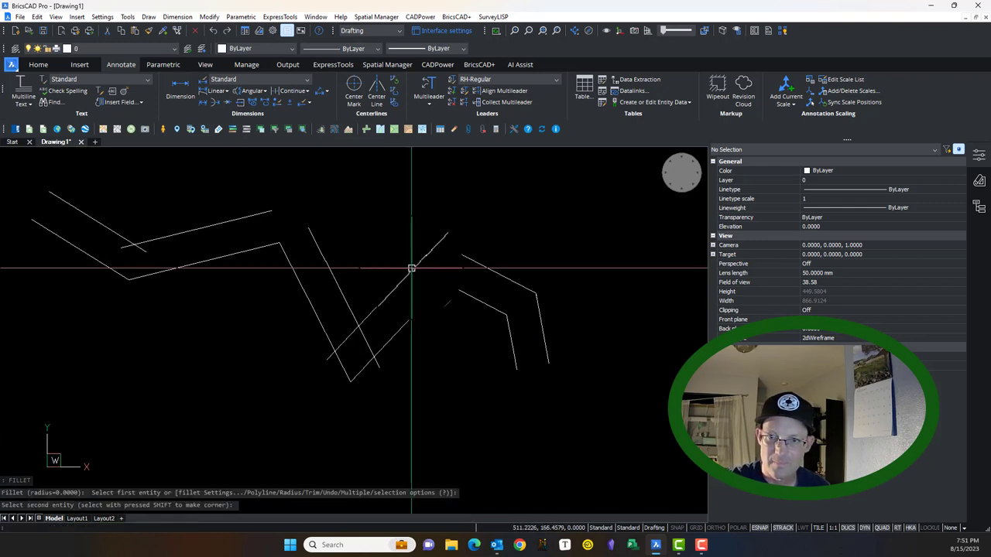
key(Return)
click(366, 321)
click(353, 314)
Step: Fillet the remaining gap and crossing among the first three offset lines with radius 0 and end the command
key(Return)
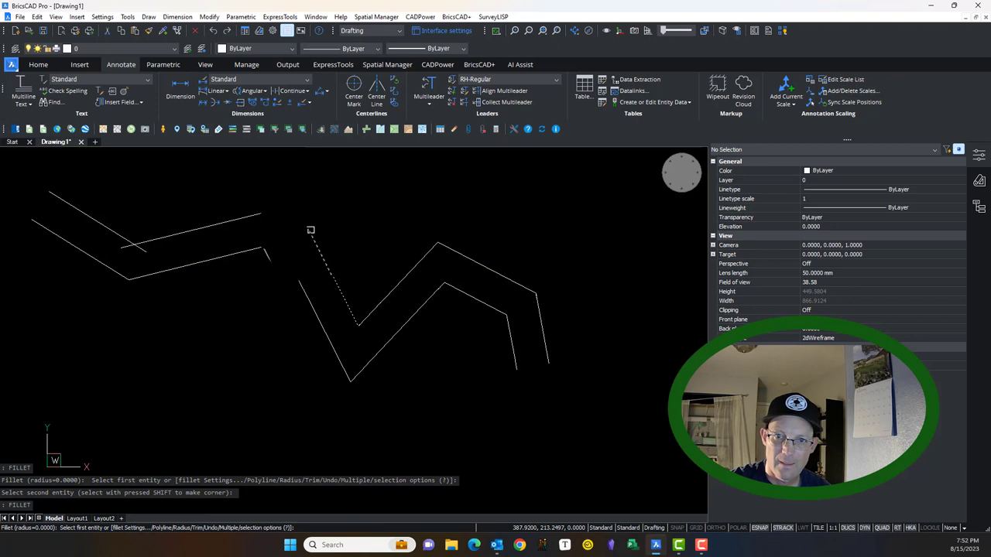
click(312, 231)
click(268, 213)
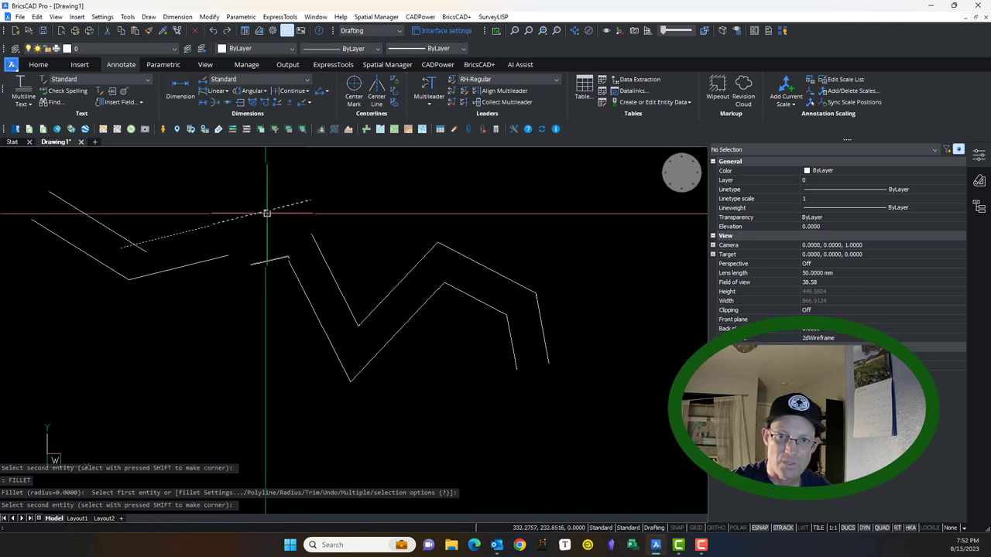
key(Return)
click(141, 236)
click(127, 237)
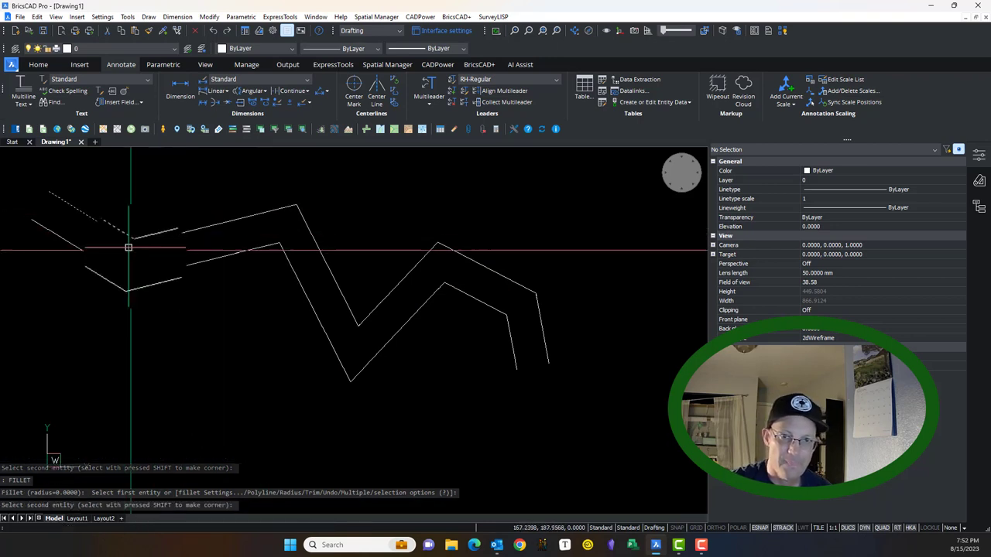
key(Escape)
Step: Check by selection whether the filleted offset lines are still separate entities, and clear the selection
click(540, 315)
click(527, 283)
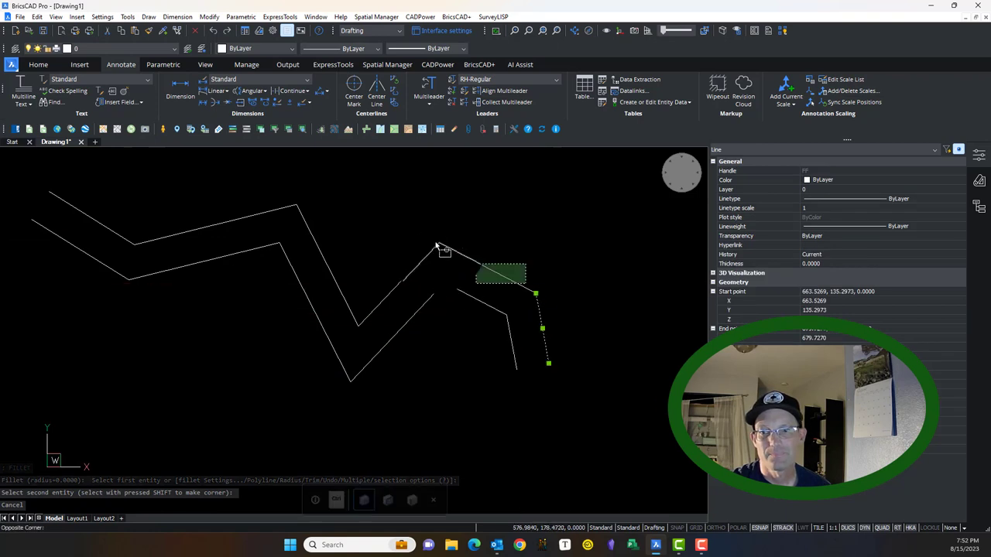
key(Escape)
click(420, 234)
key(Escape)
key(Escape)
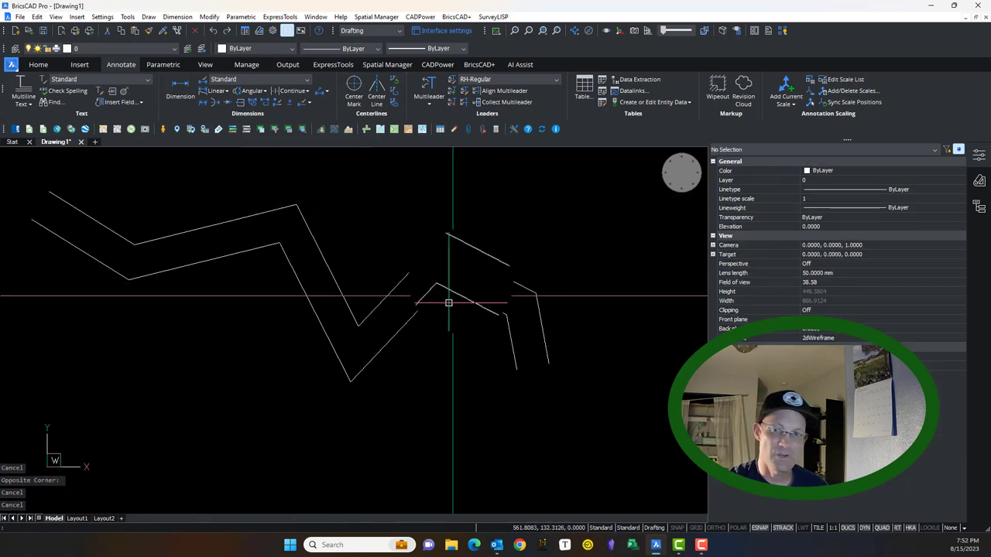
Step: Delete all the filleted offset lines, keeping only the original zigzag chain
click(551, 362)
click(537, 288)
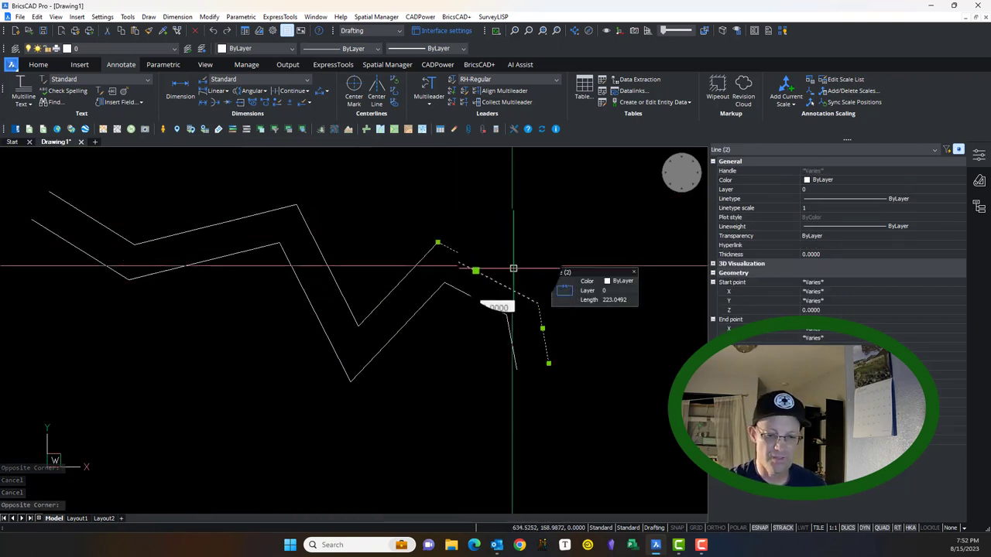
key(Delete)
click(429, 251)
key(Delete)
drag(336, 237, 297, 204)
key(Delete)
drag(167, 216, 84, 214)
key(Delete)
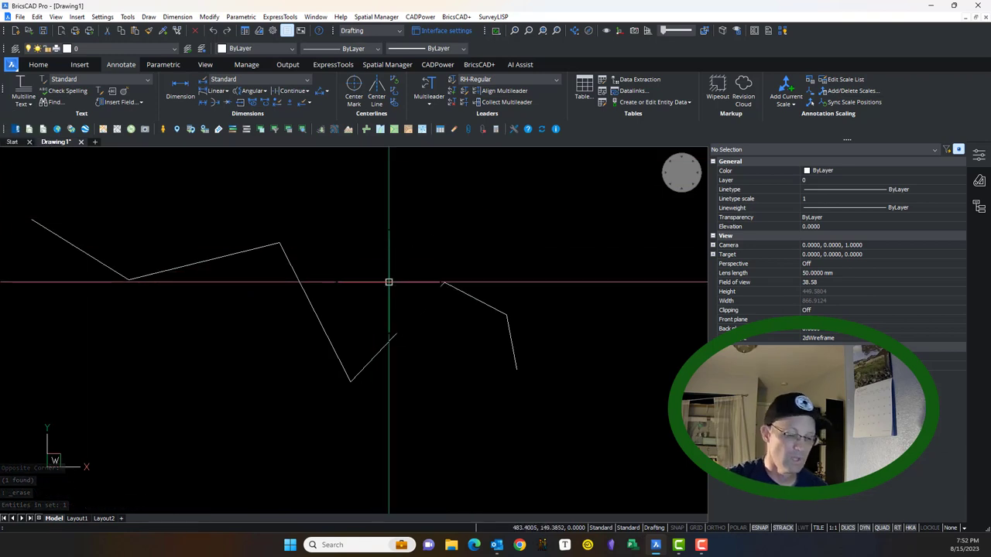
Step: Check by selecting segments of the original chain whether they are individual lines, and clear the selection
mouse_move(573, 387)
mouse_down()
mouse_move(495, 343)
mouse_move(493, 390)
mouse_up()
middle_drag(483, 317, 528, 313)
drag(528, 313, 484, 339)
click(488, 398)
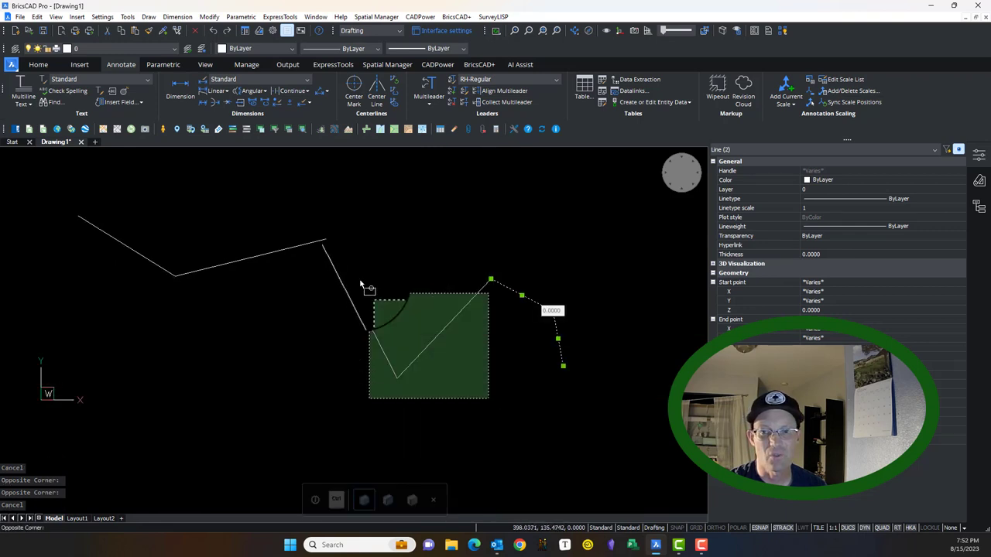
key(Escape)
click(387, 255)
click(95, 228)
key(Escape)
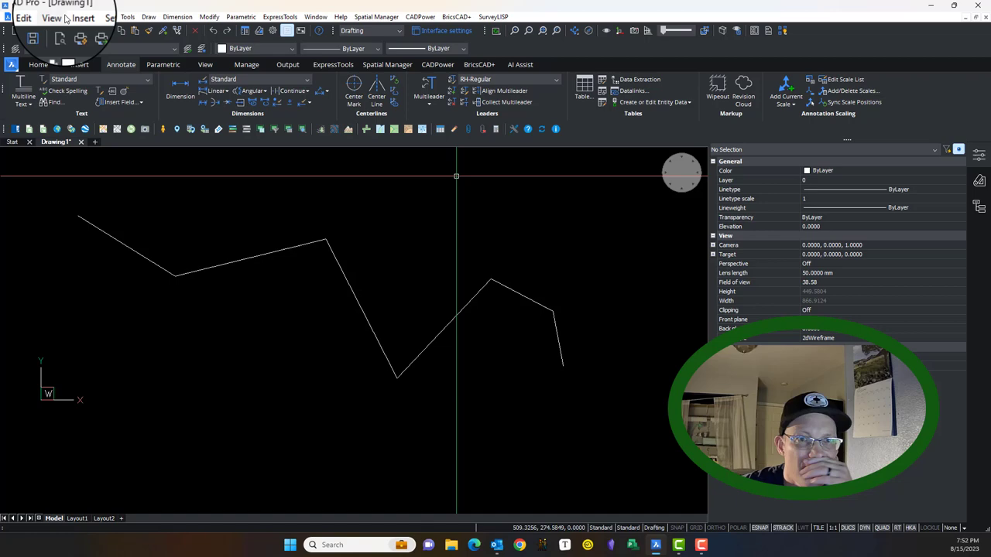
click(31, 17)
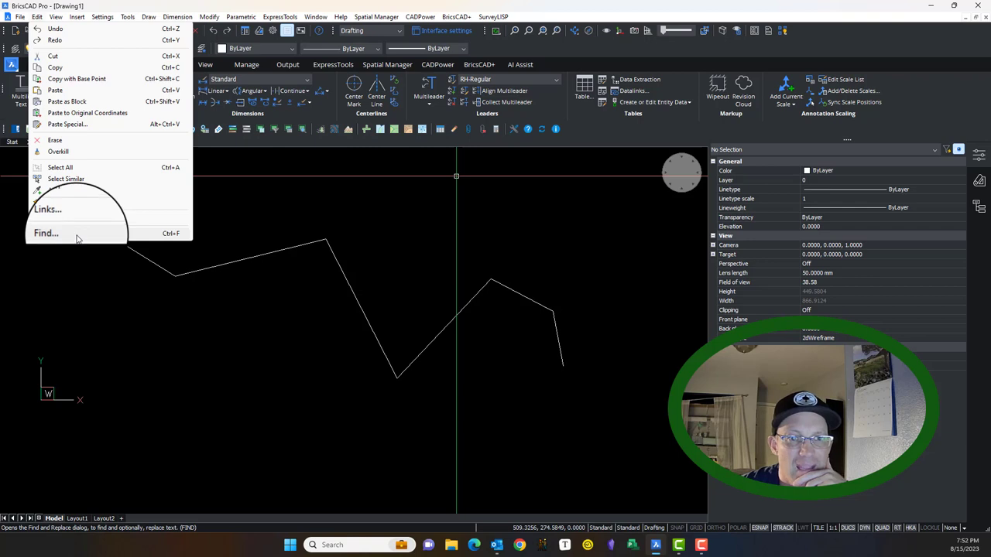
click(552, 61)
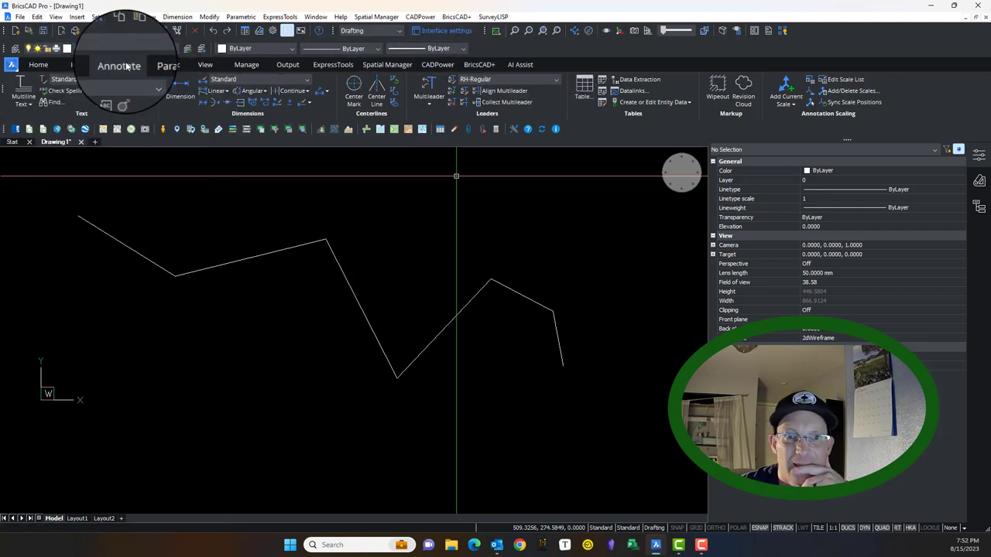
click(248, 67)
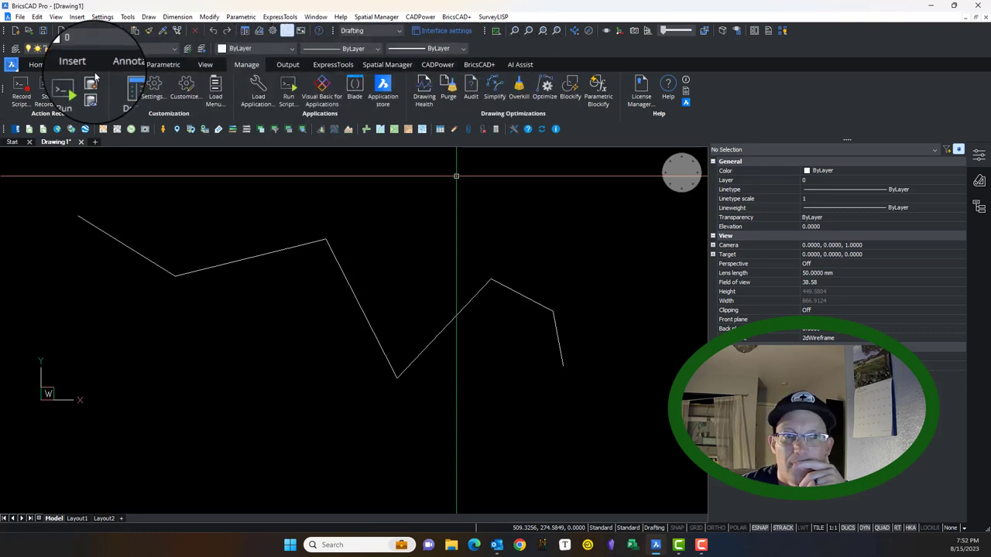
drag(146, 218, 132, 213)
drag(106, 253, 104, 230)
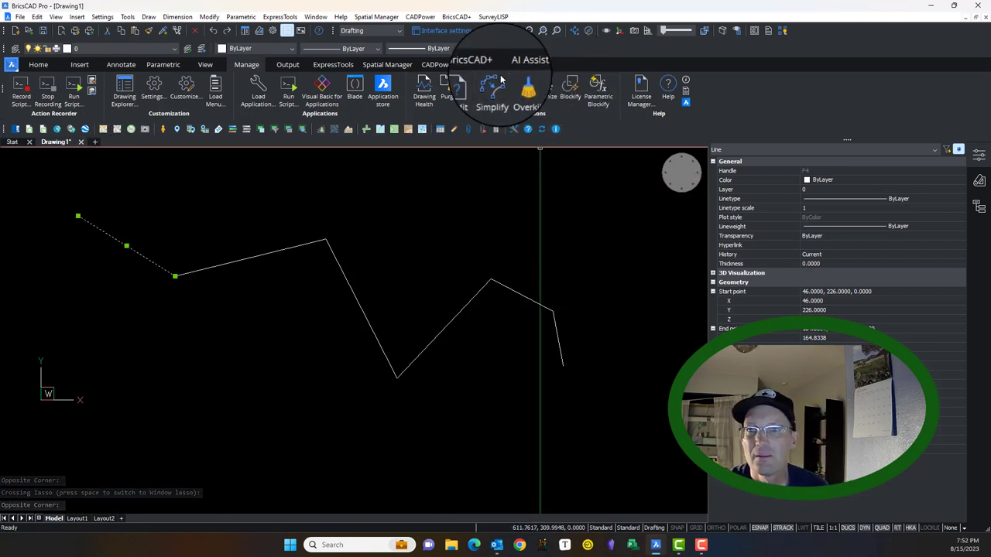
key(Escape)
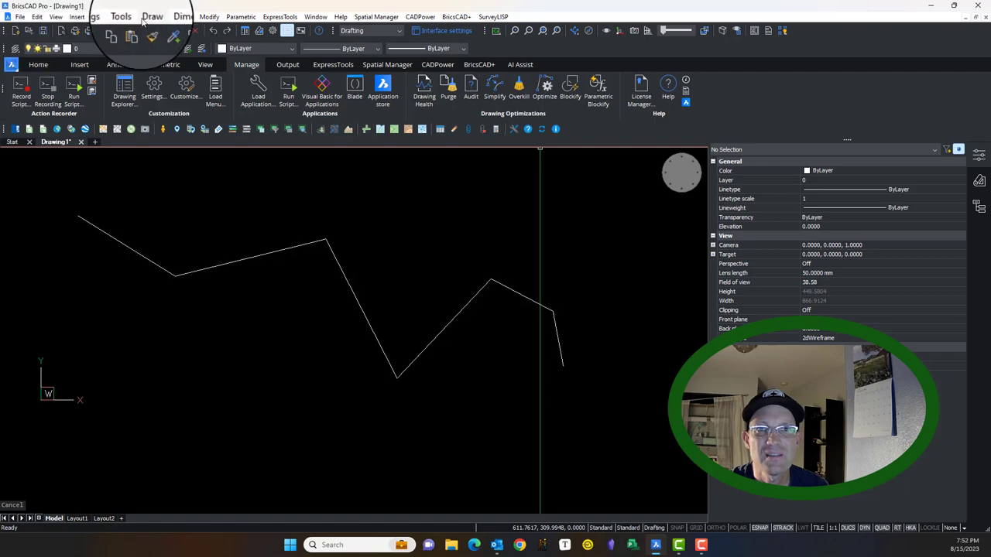
click(149, 16)
mouse_move(209, 16)
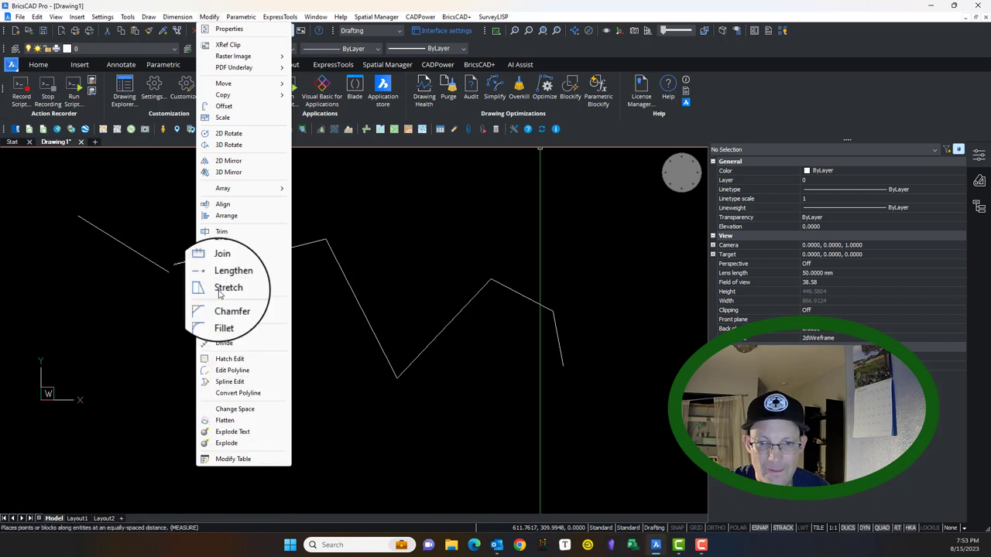
click(299, 5)
Step: Convert all six chain segments with the Multiple option of Edit Polyline and join them into one polyline using a fuzz distance of 1.0
click(213, 18)
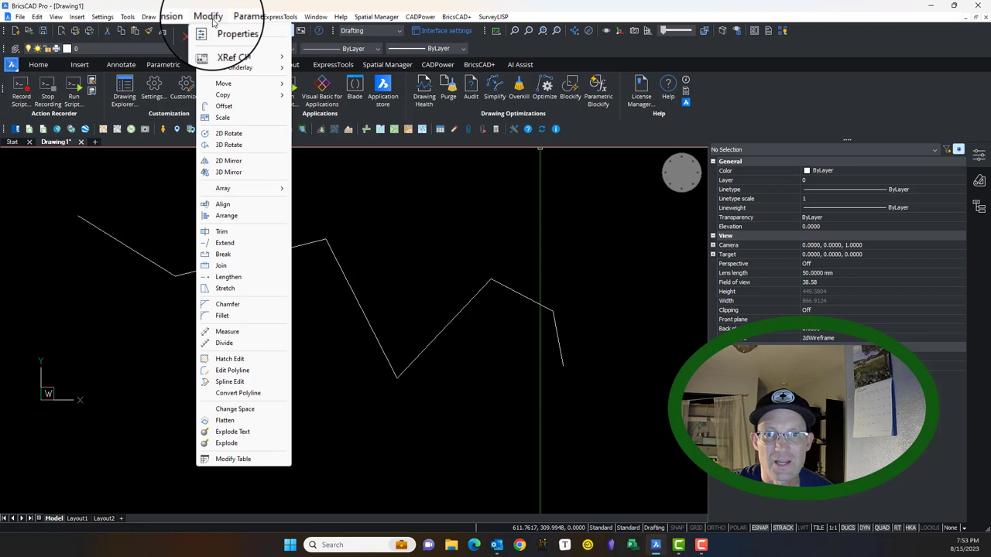
click(250, 373)
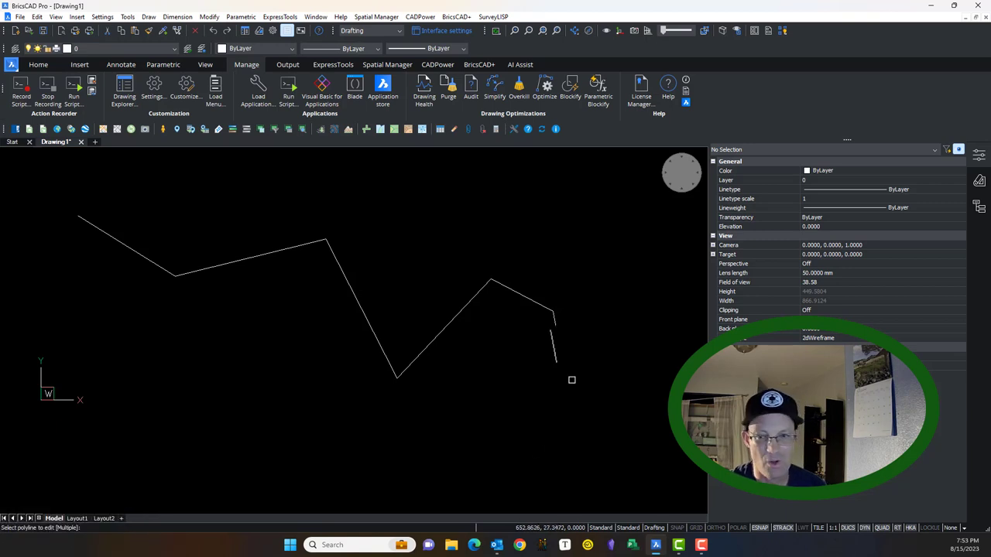
key(Return)
click(624, 418)
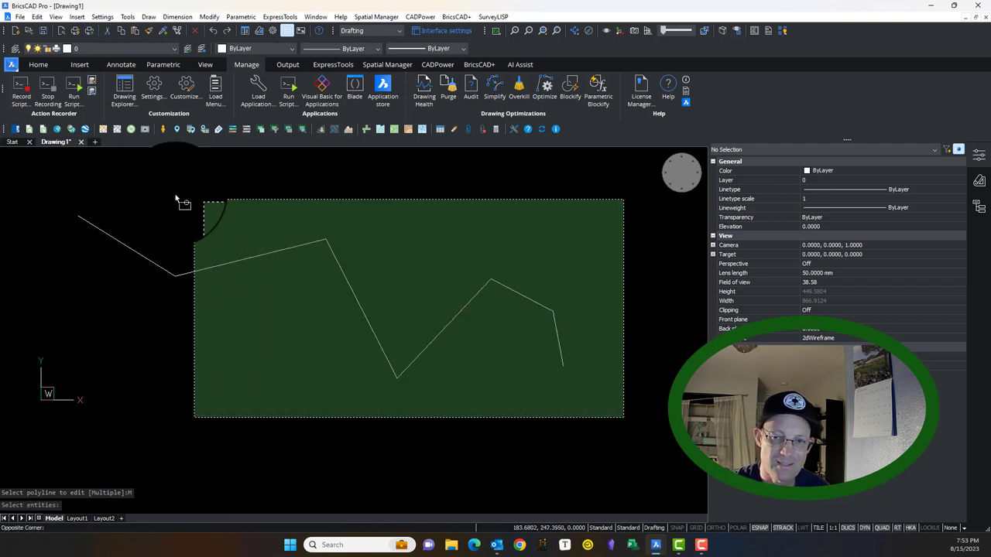
click(69, 184)
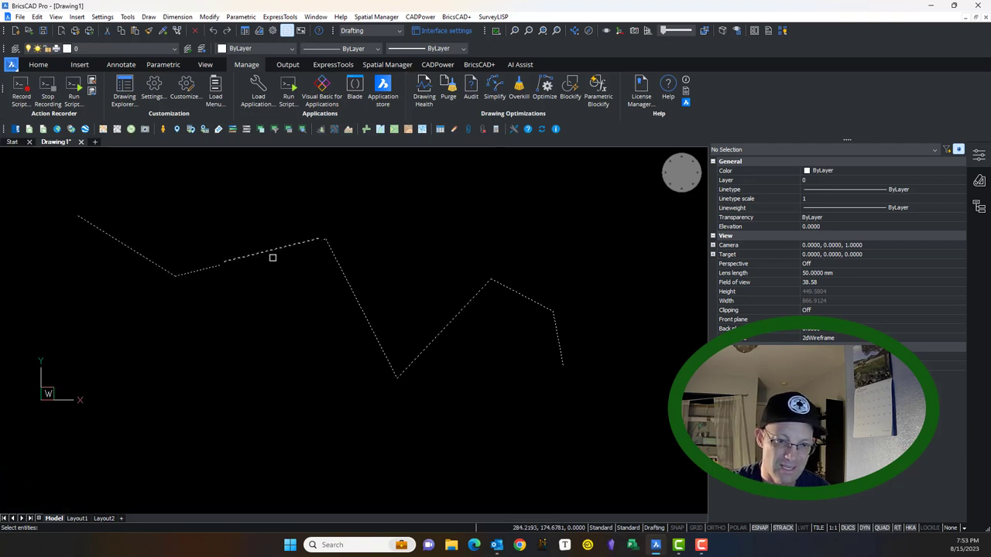
key(Return)
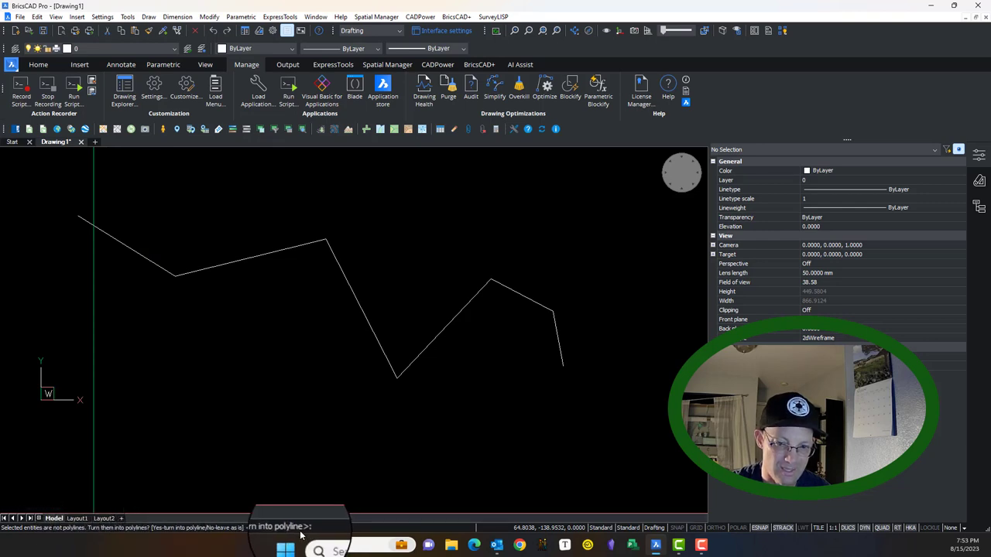
key(Return)
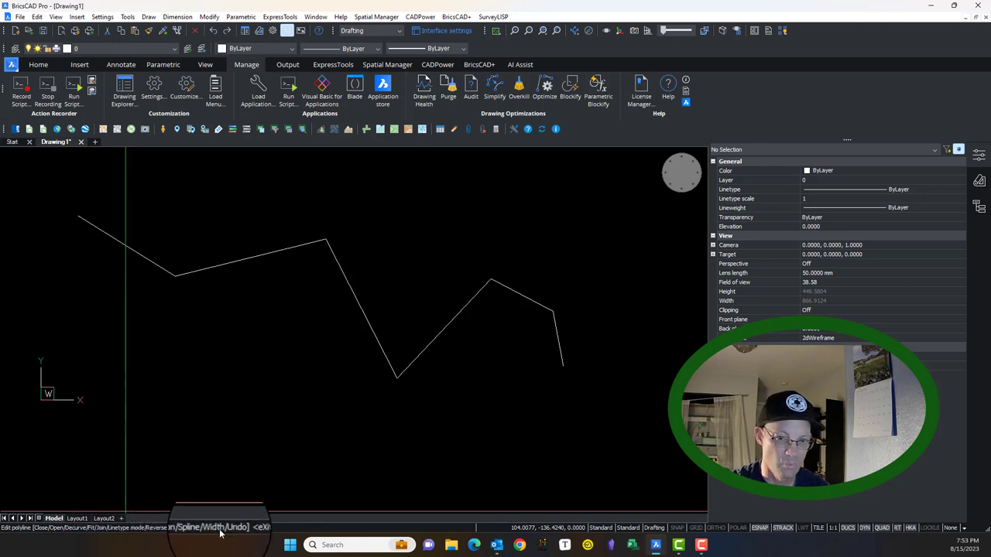
click(101, 529)
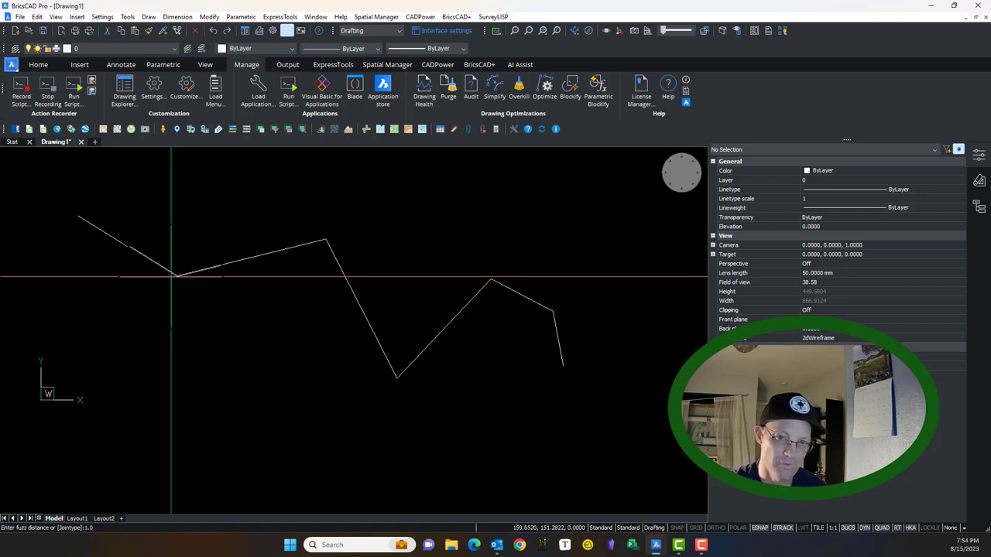
key(Return)
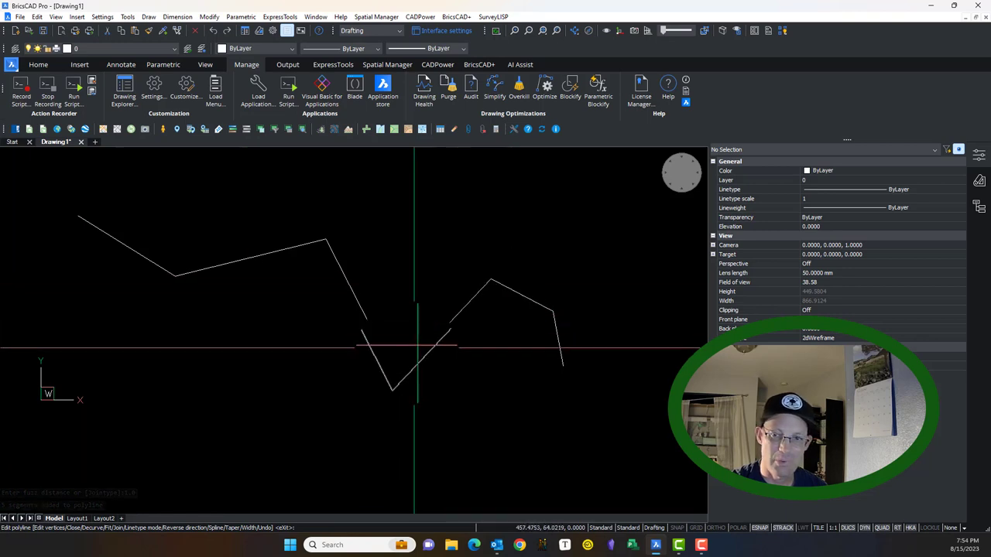
Step: Set the width of all segments of the joined polyline to 0.5
click(249, 529)
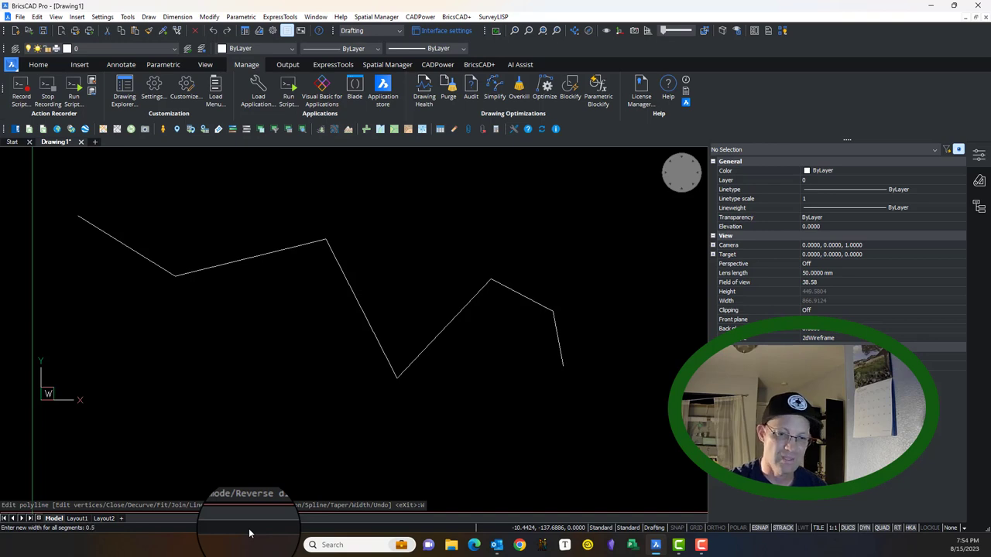
key(Return)
scroll(436, 283, up, 5)
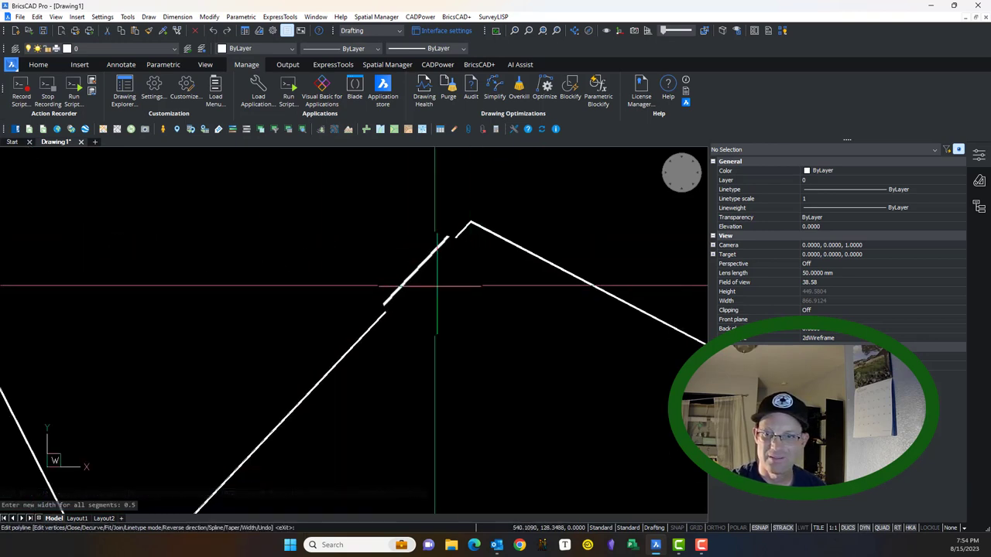
scroll(383, 289, down, 6)
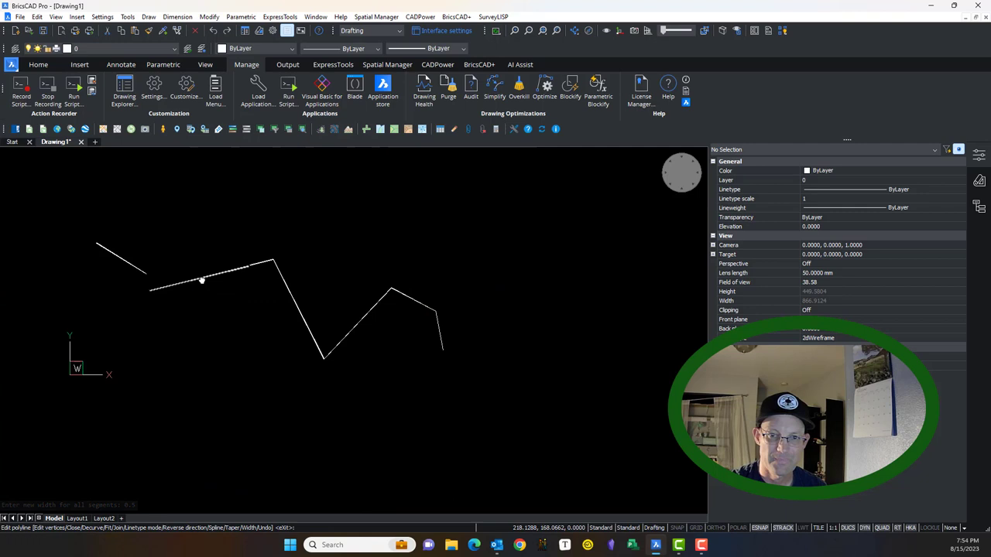
middle_drag(444, 363, 246, 326)
middle_drag(333, 339, 386, 351)
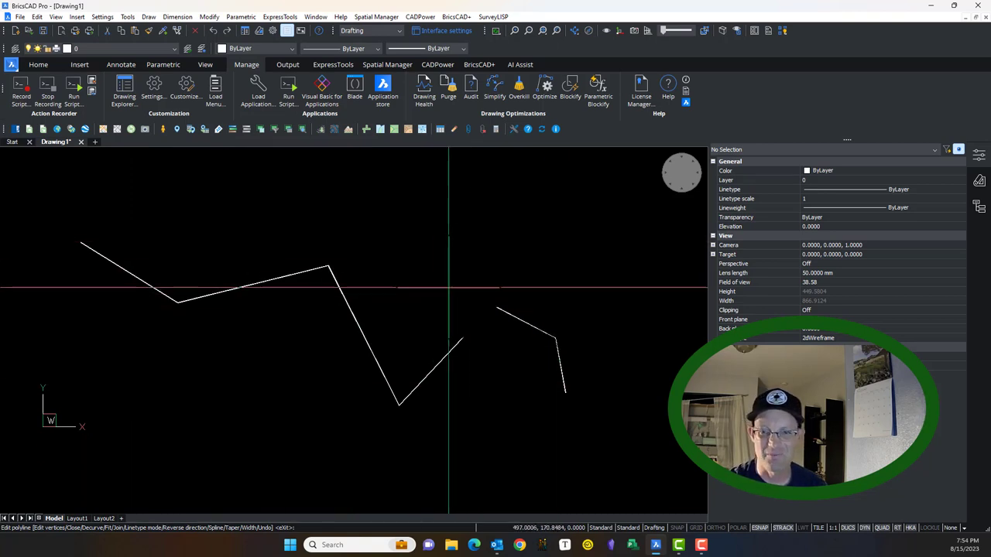
Step: Finish editing the joined chain, select it to check that it is a single polyline, and clear the selection
key(Return)
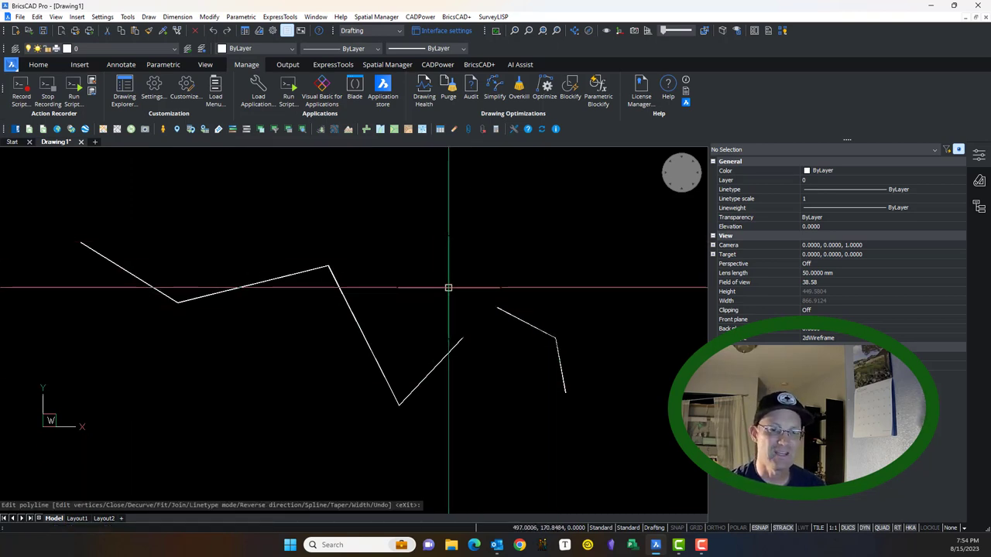
key(Escape)
click(362, 331)
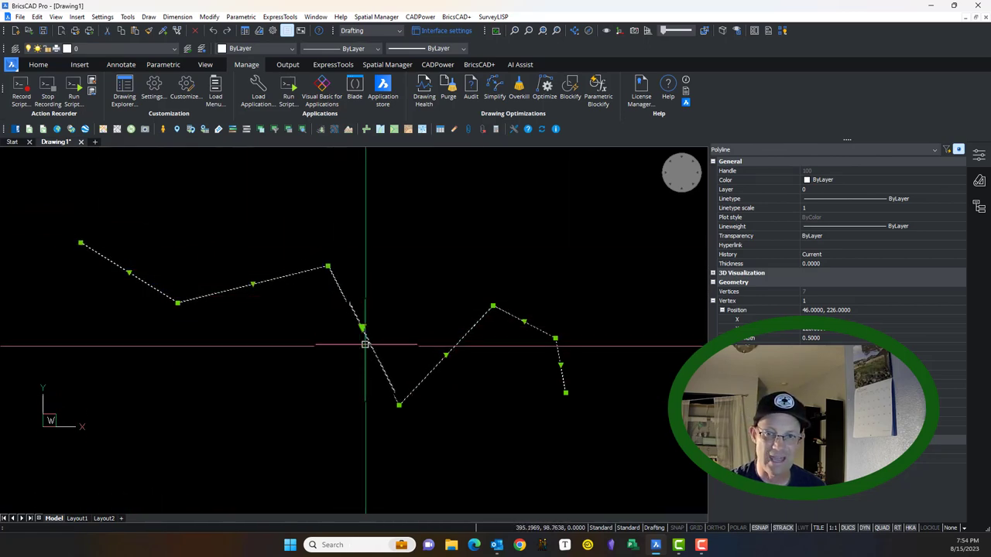
click(126, 17)
mouse_move(154, 16)
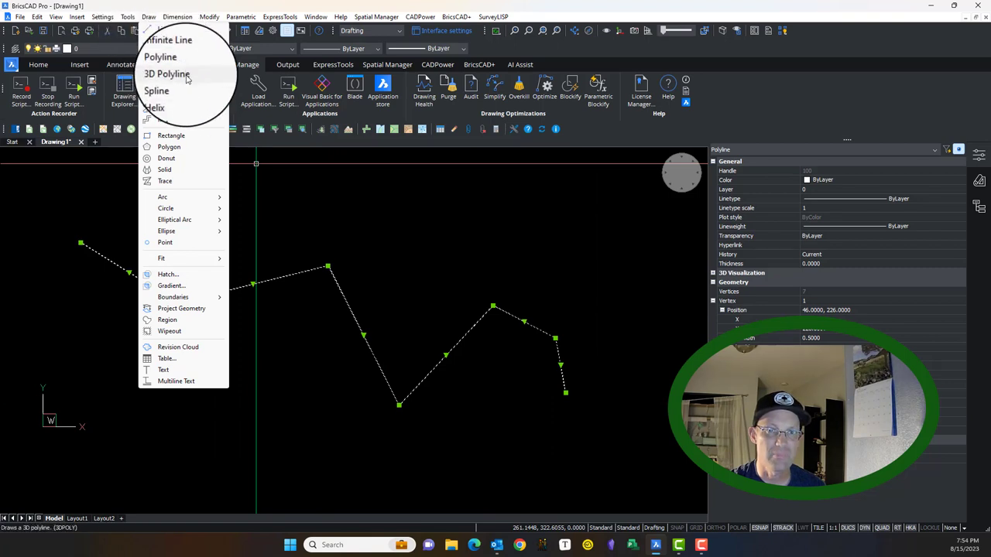
click(653, 273)
key(Escape)
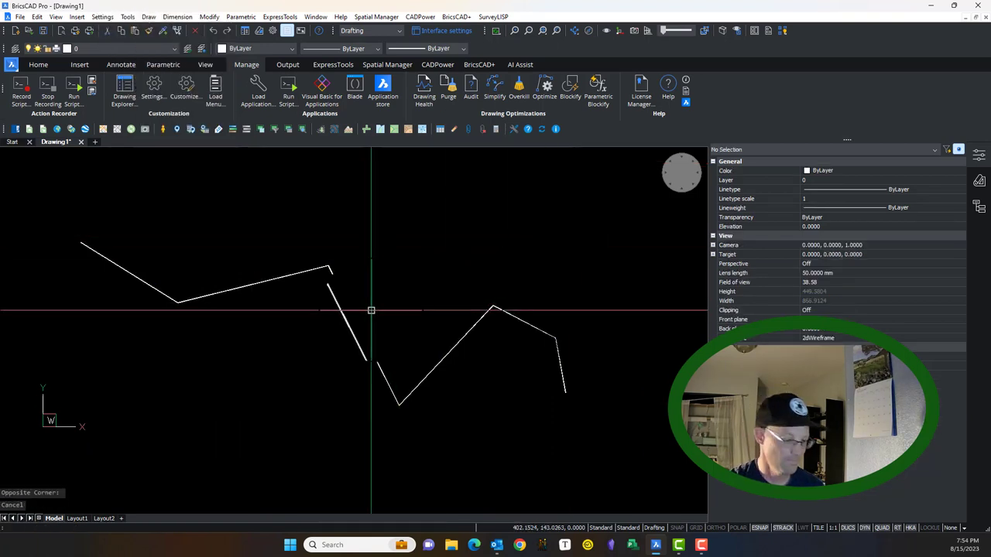
Step: Offset the joined polyline by a distance of 40 to its upper side
text(OFFSET)
key(Return)
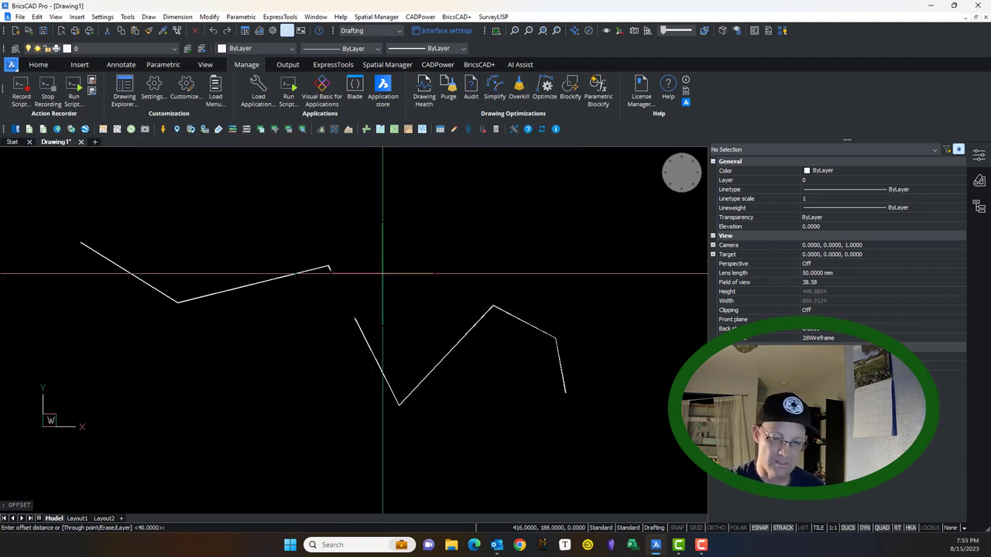
key(Return)
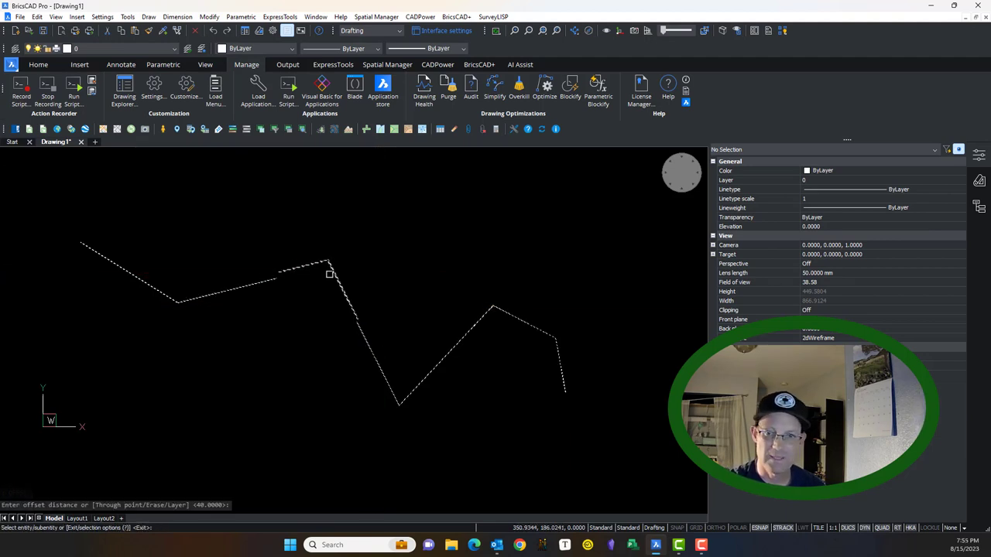
click(338, 293)
click(371, 263)
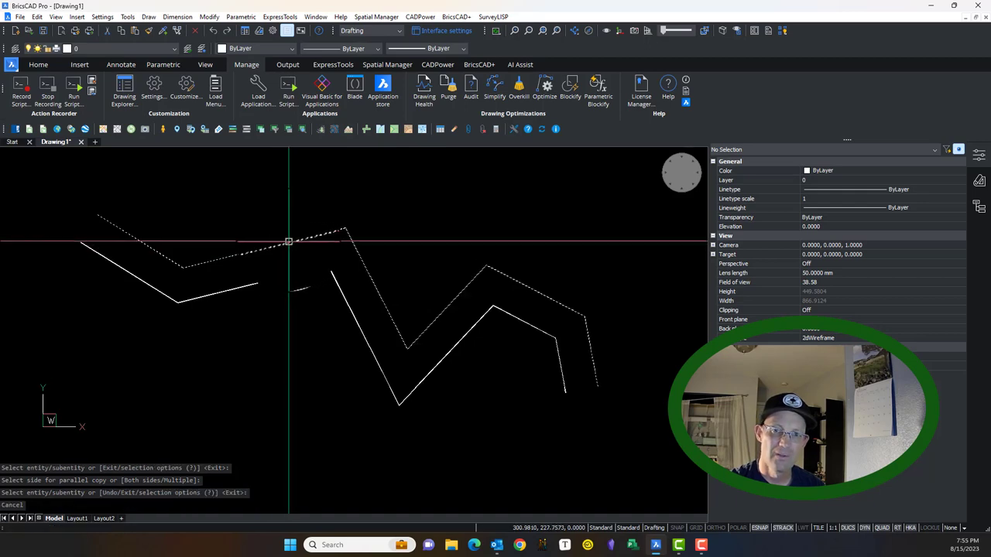
key(Escape)
Step: Set the width of all segments of the upper offset polyline to 0 with Edit Polyline
click(257, 259)
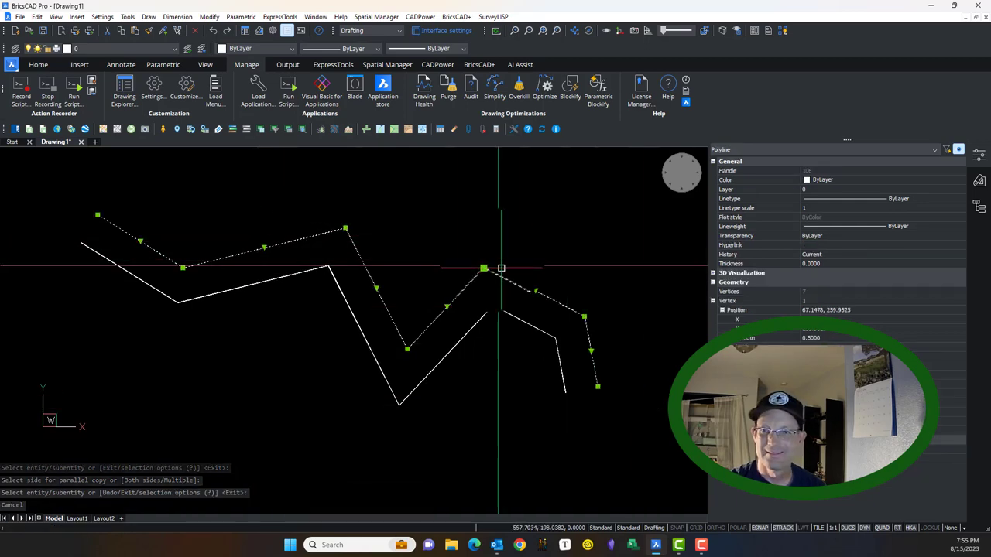
scroll(499, 268, up, 5)
scroll(419, 285, down, 5)
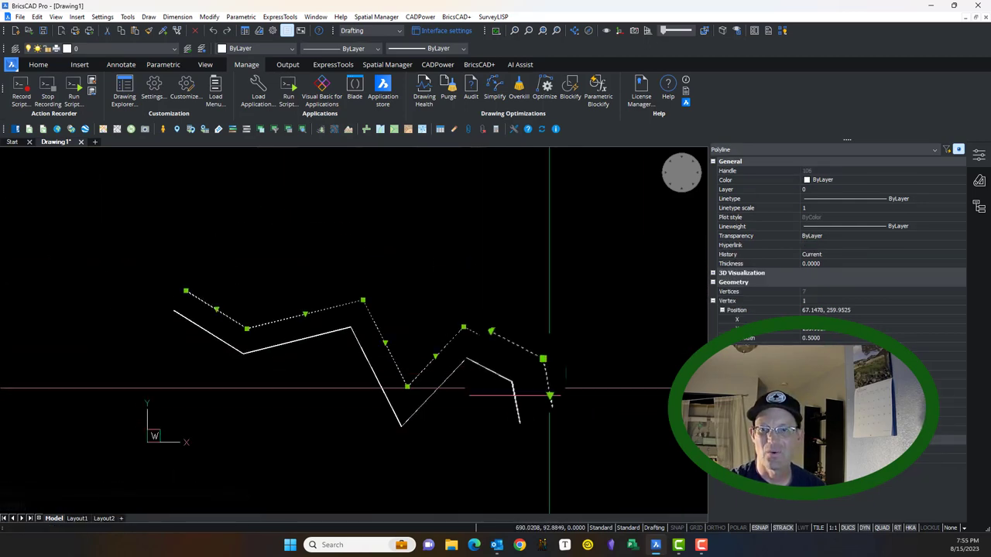
click(198, 286)
scroll(223, 335, up, 2)
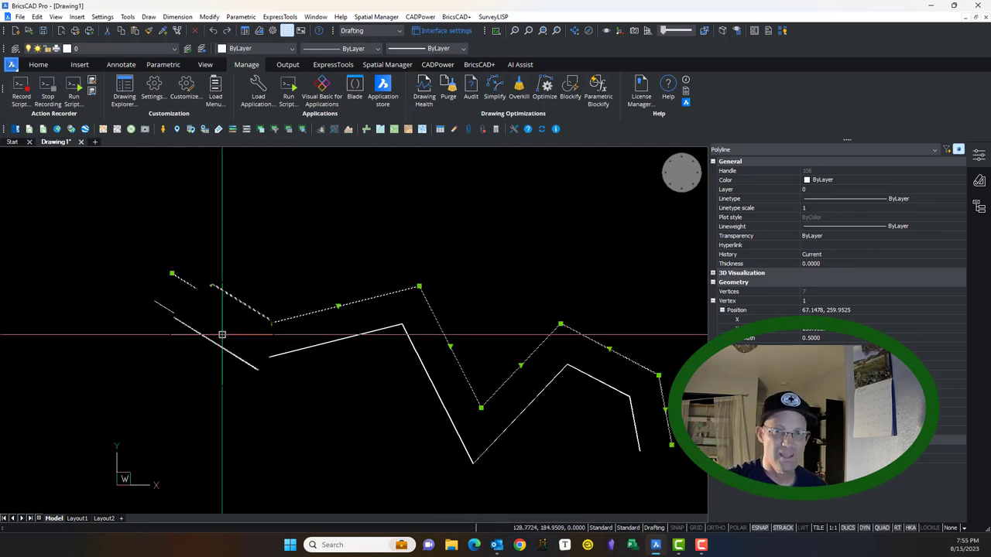
scroll(222, 334, up, 1)
click(209, 17)
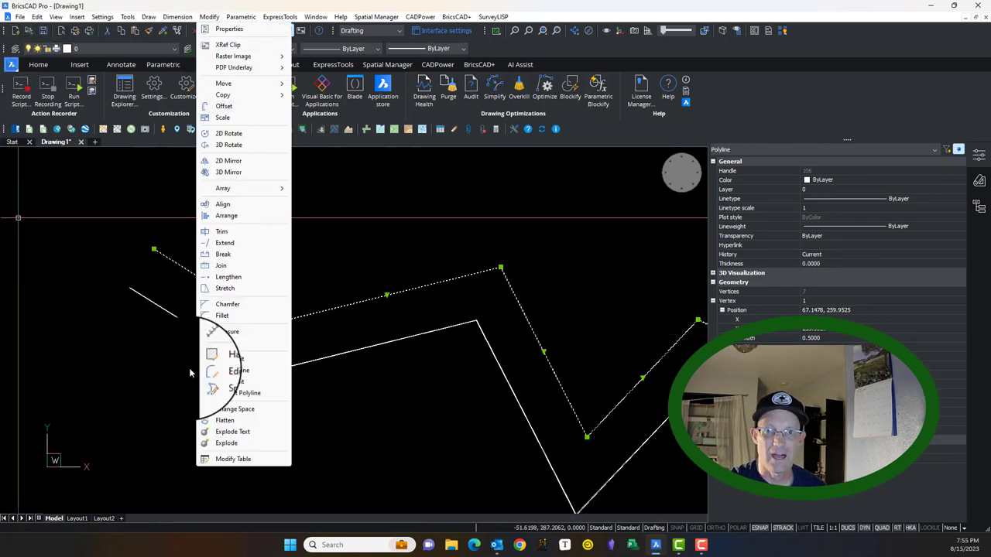
click(232, 376)
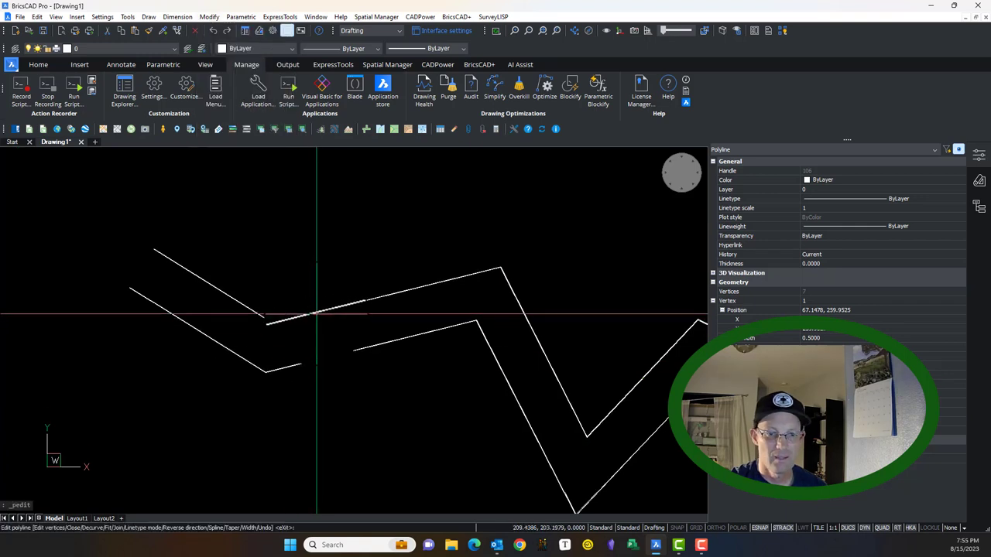
text(w)
key(Return)
scroll(323, 348, up, 2)
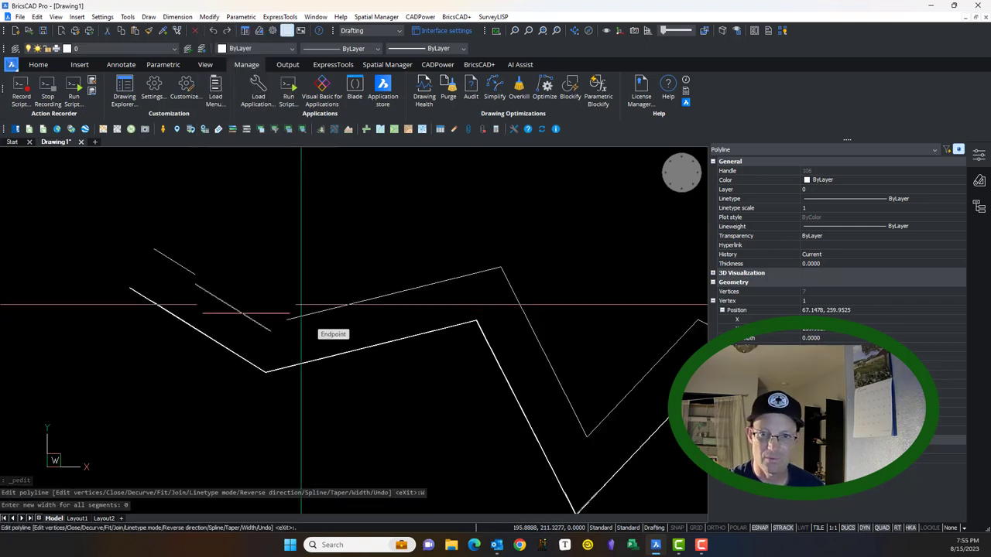
text(0)
scroll(374, 352, up, 2)
key(Escape)
Step: Examine the offset polyline and the original polyline along their length to compare their line widths
scroll(396, 329, down, 3)
click(393, 330)
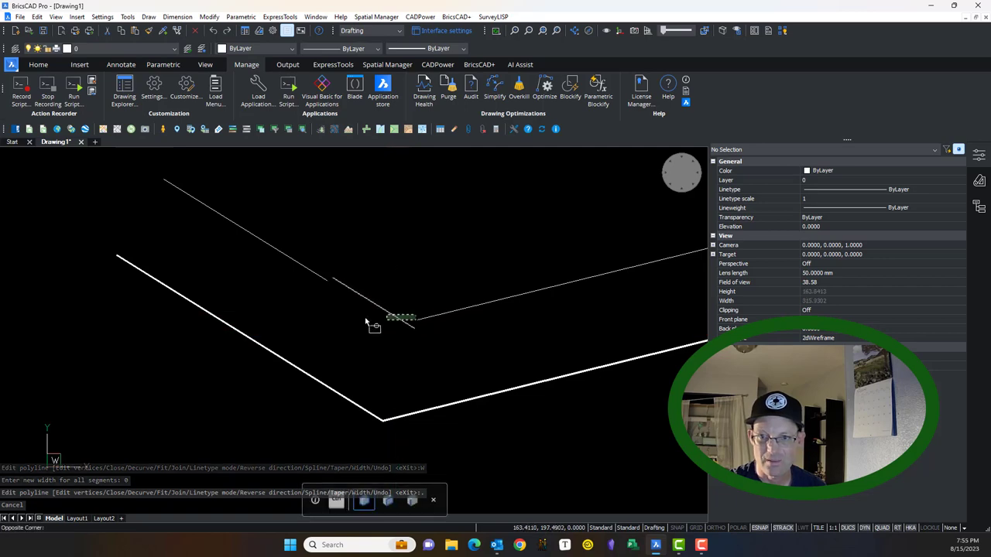
click(361, 319)
scroll(360, 318, down, 3)
middle_drag(622, 365, 487, 338)
scroll(477, 337, up, 4)
key(Escape)
scroll(354, 363, down, 4)
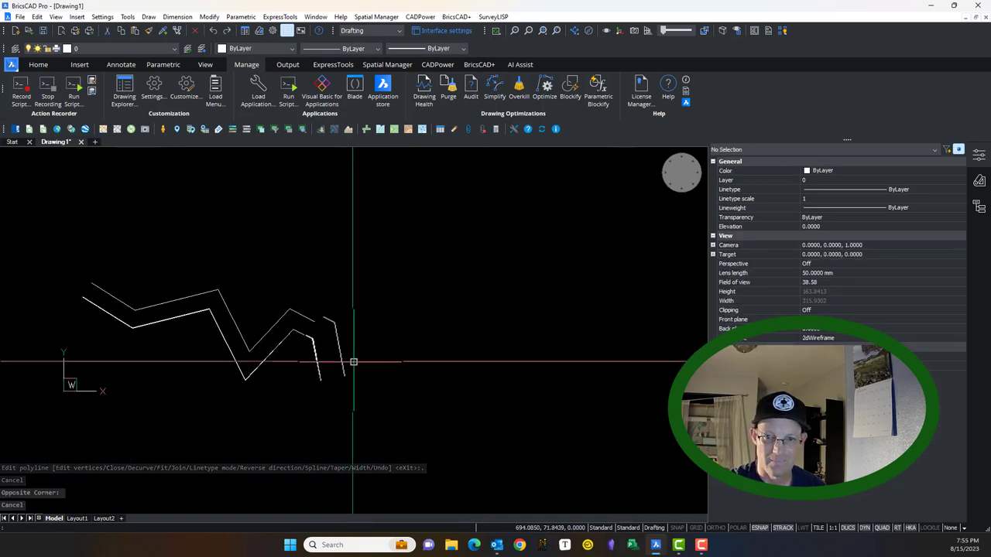
middle_drag(205, 333, 406, 298)
scroll(601, 361, up, 3)
scroll(433, 332, down, 2)
scroll(576, 326, down, 1)
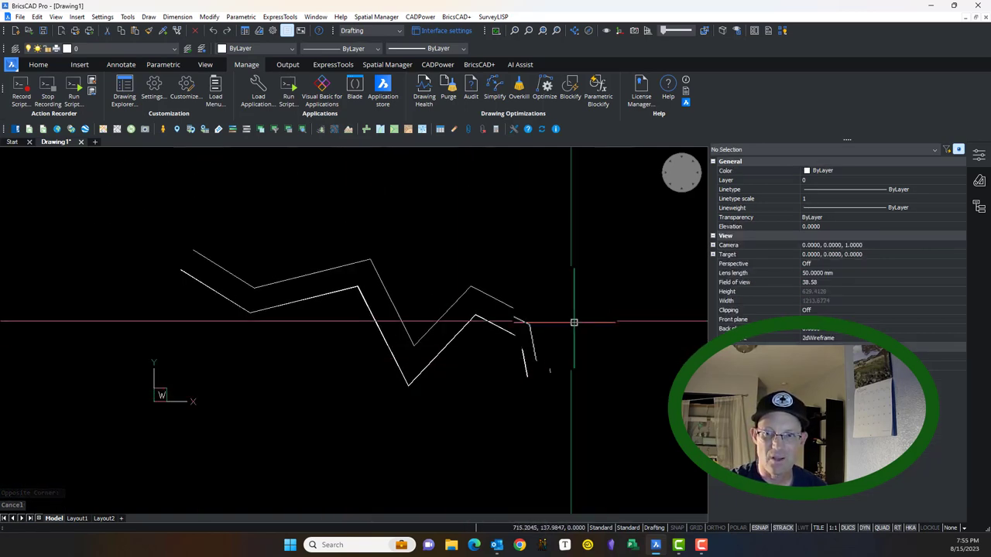
scroll(352, 288, up, 1)
scroll(221, 260, down, 2)
scroll(392, 298, up, 2)
mouse_move(392, 301)
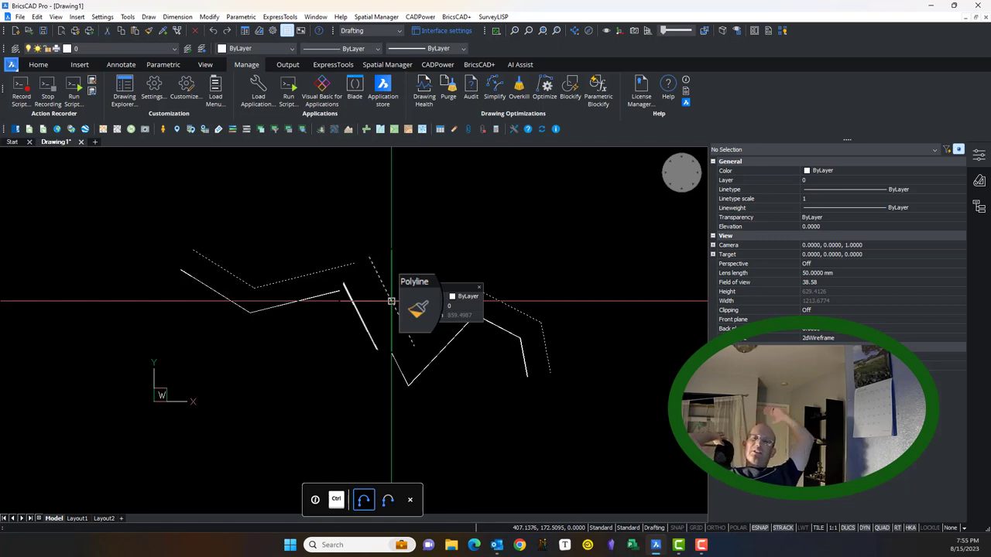
scroll(397, 300, up, 2)
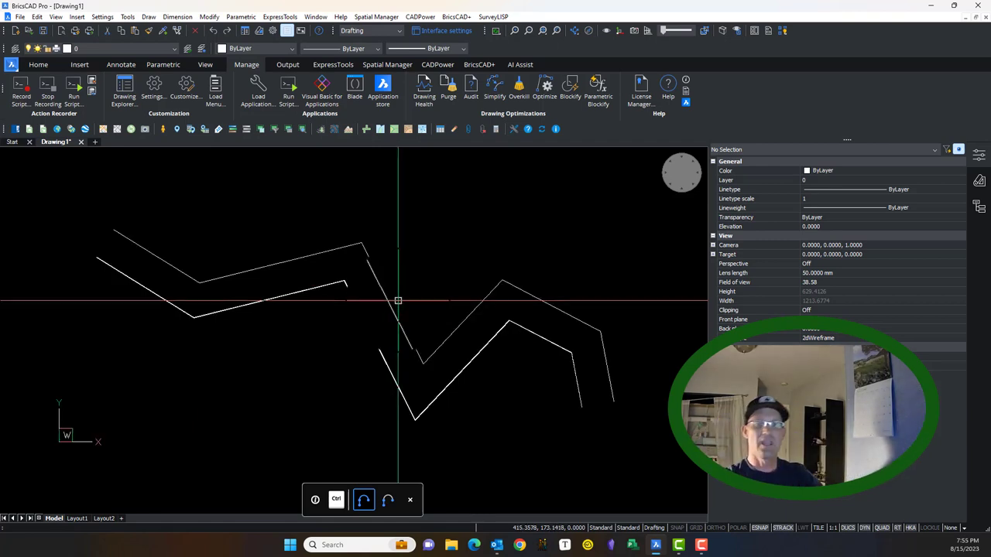
Step: Explode the upper offset polyline into separate lines
click(410, 327)
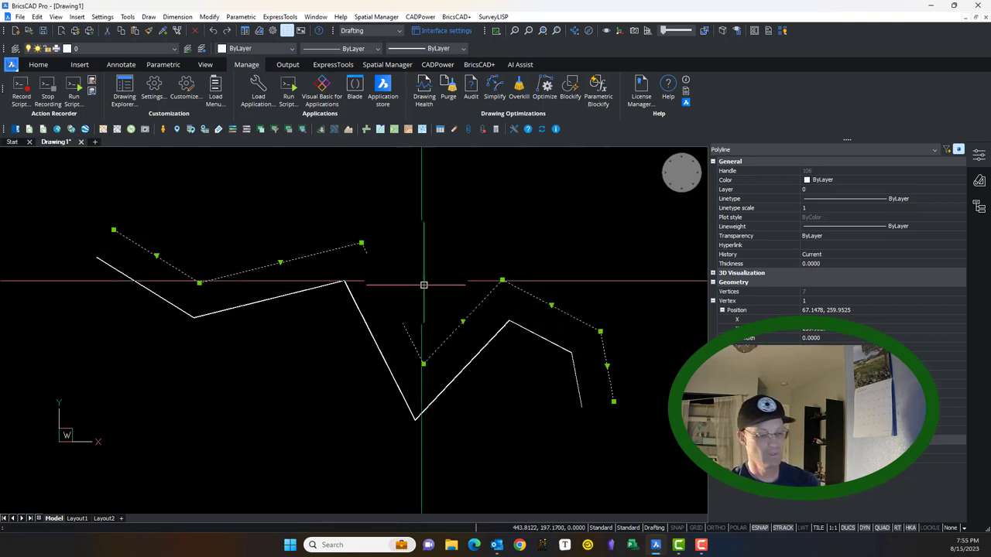
text(x)
key(Return)
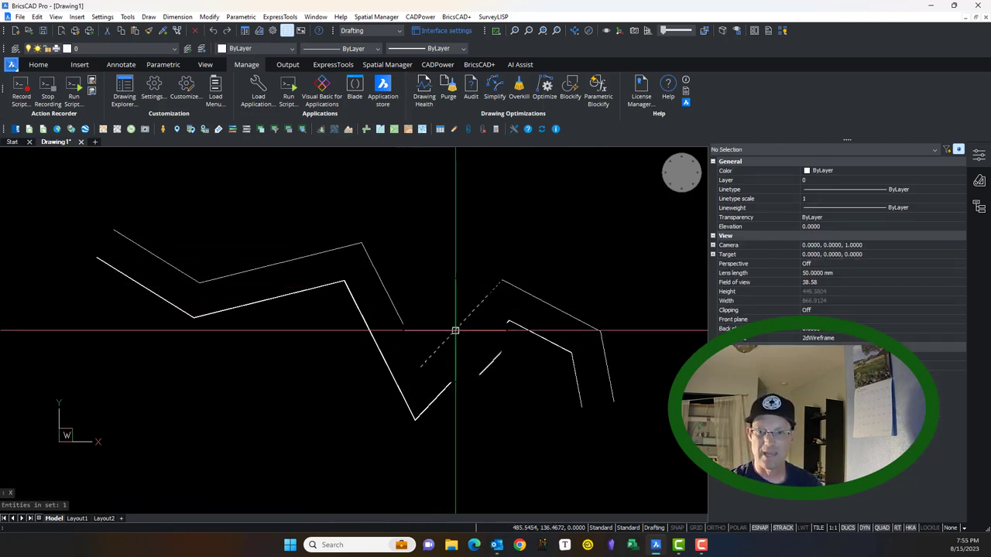
Step: Fillet the deep valley corner of the exploded offset chain with a radius of 20
text(FIL)
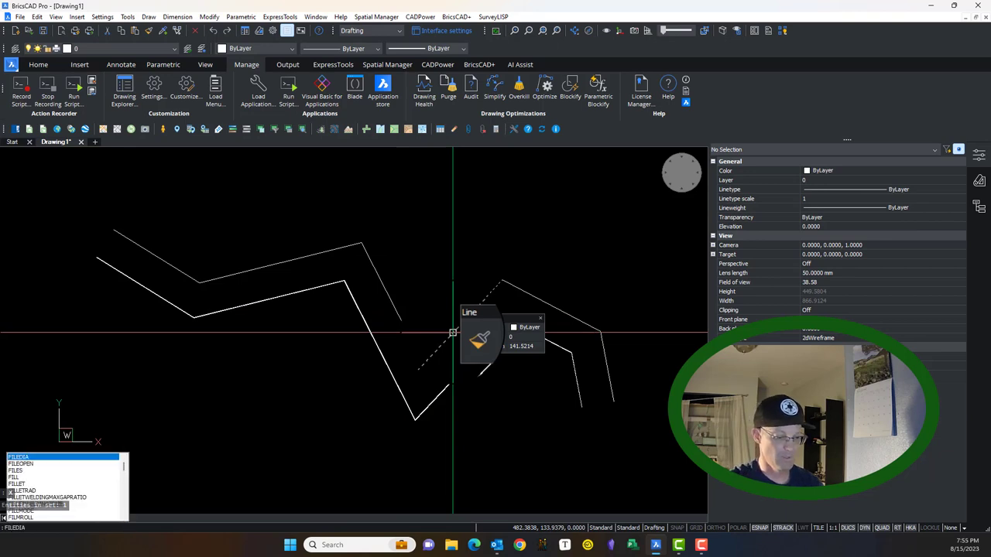
text(LET)
key(Return)
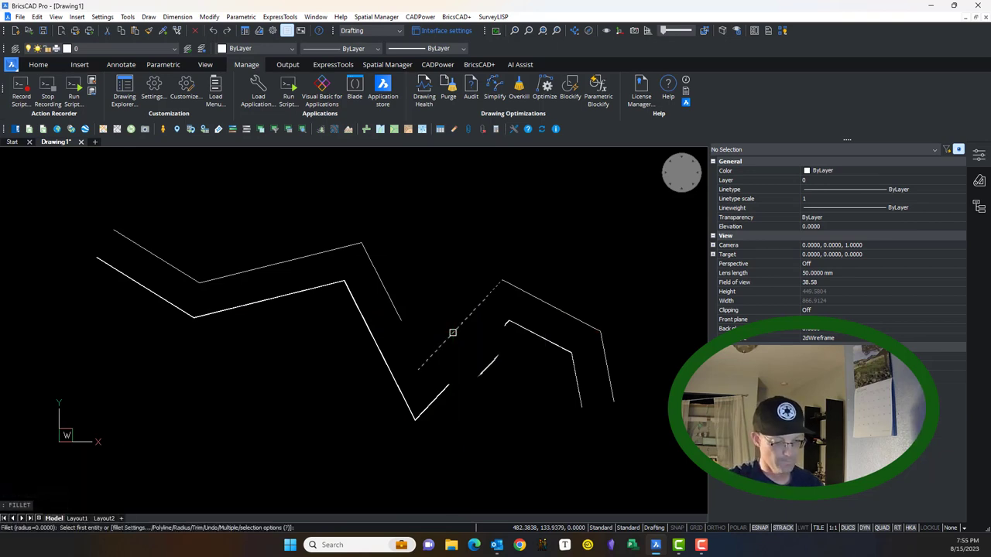
text(R)
key(Return)
text(20)
key(Return)
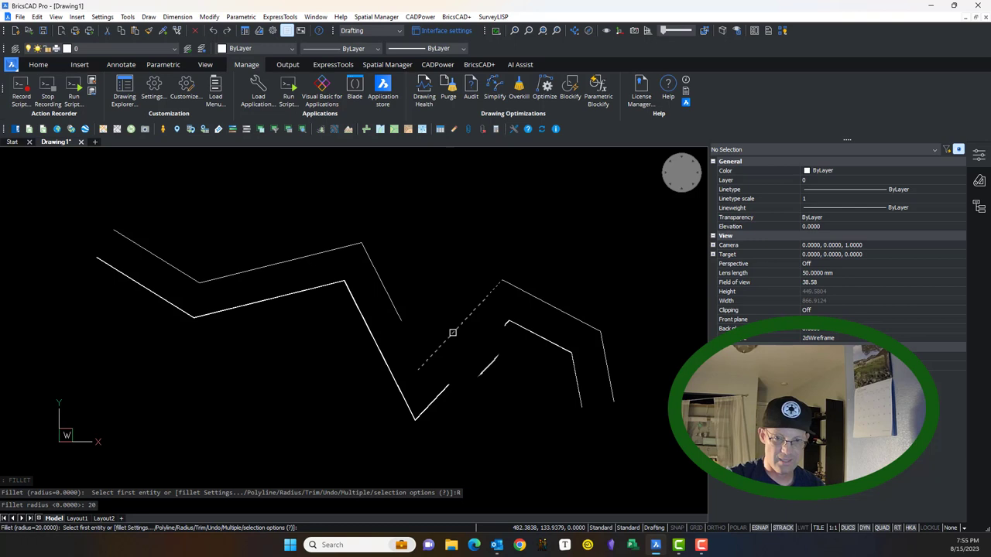
click(453, 333)
click(416, 348)
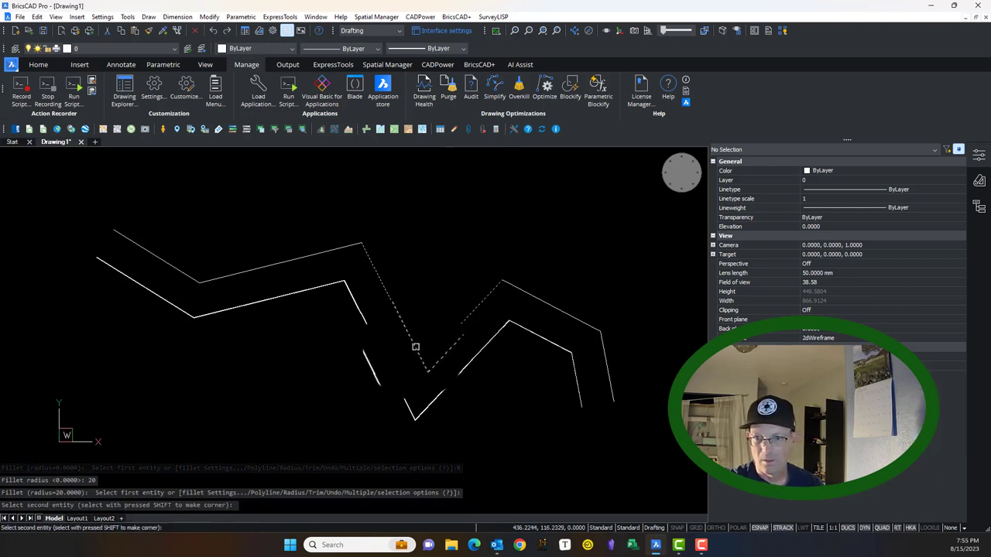
click(416, 348)
Step: Fillet the peak corner before the valley on the offset chain with the same radius of 20
key(Return)
click(364, 256)
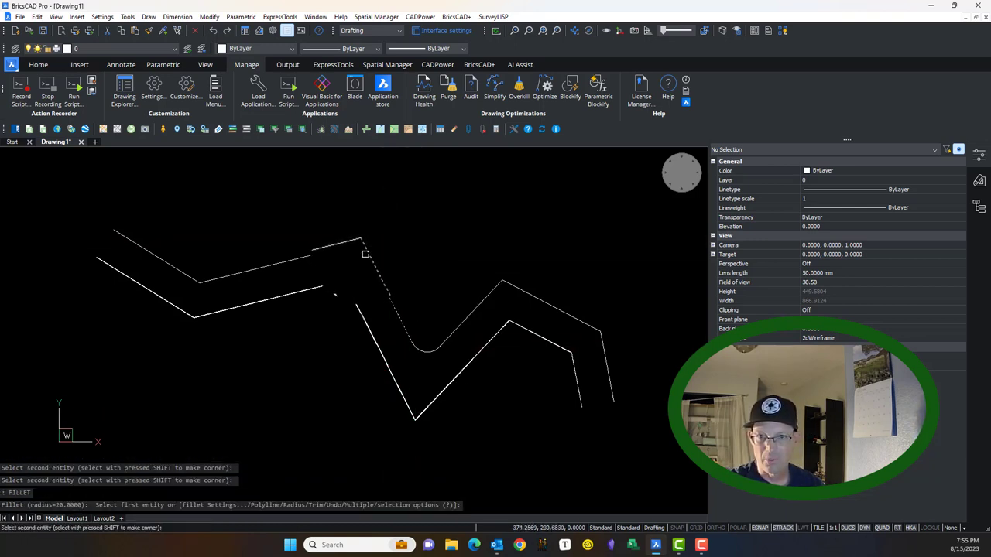
click(350, 248)
key(Escape)
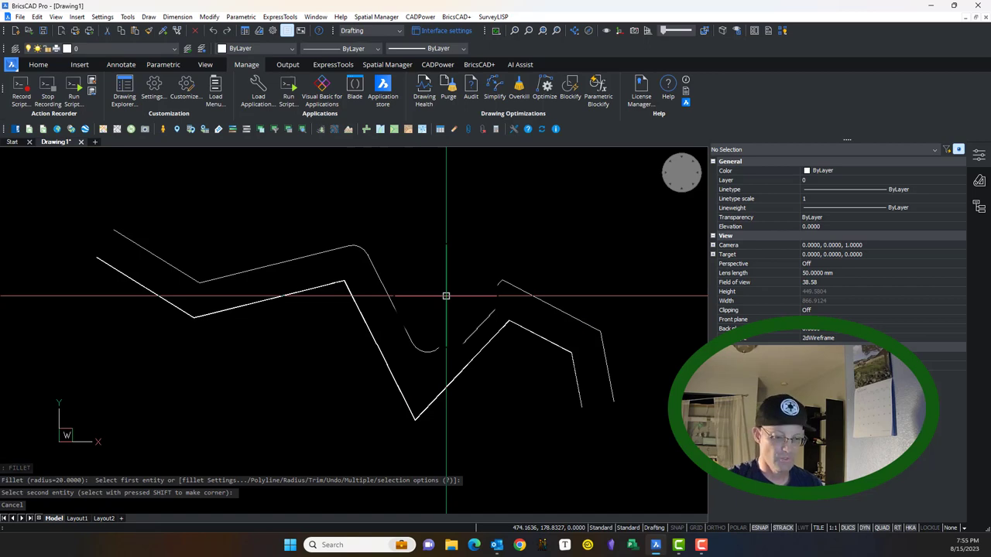
click(209, 16)
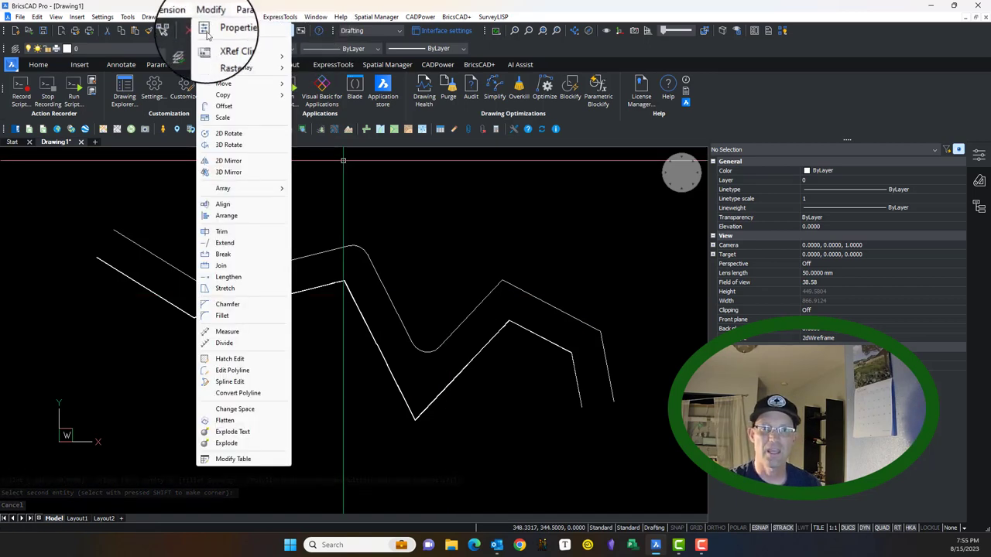
click(232, 370)
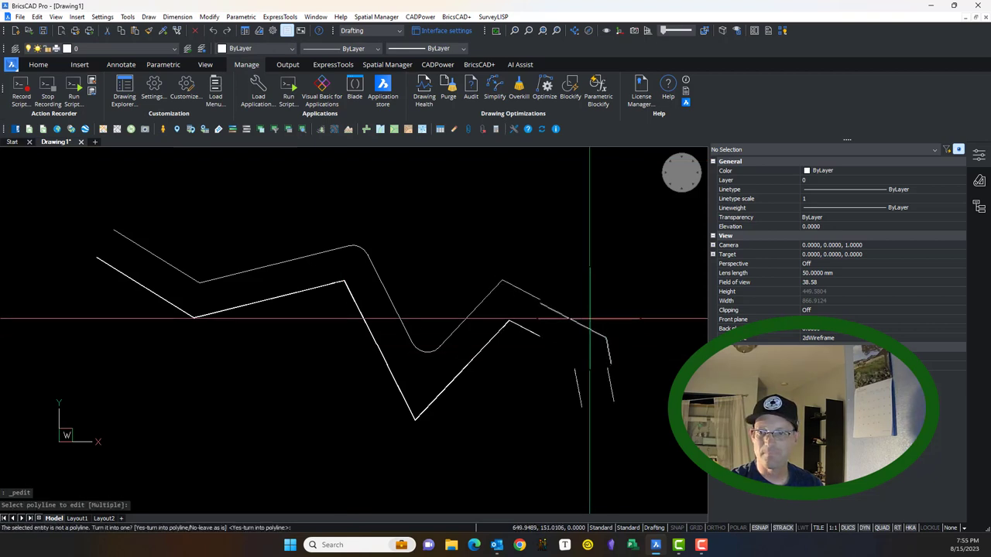
click(586, 323)
Step: Convert all six lines and both fillet arcs of the offset chain into polylines with the Multiple option of Edit Polyline
key(Return)
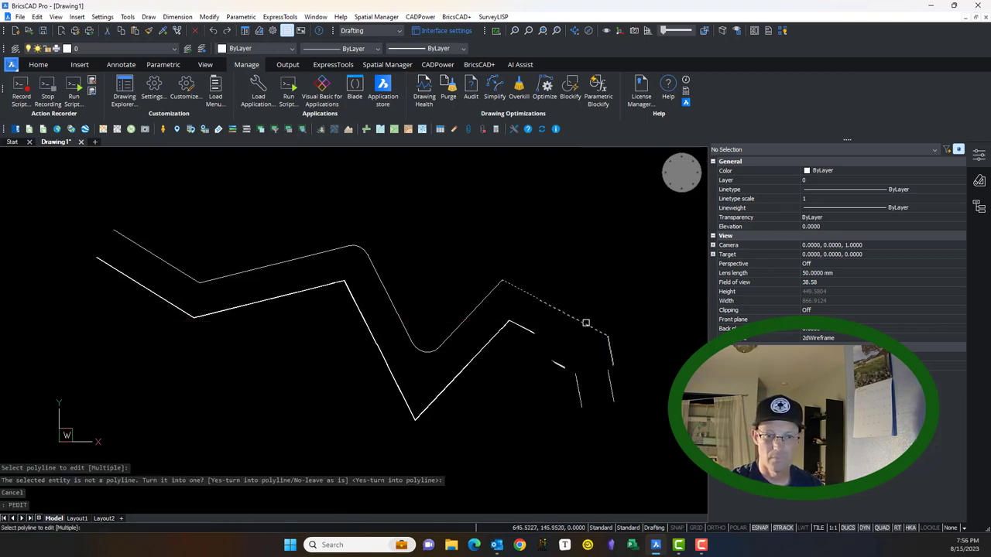
text(M)
key(Return)
click(602, 347)
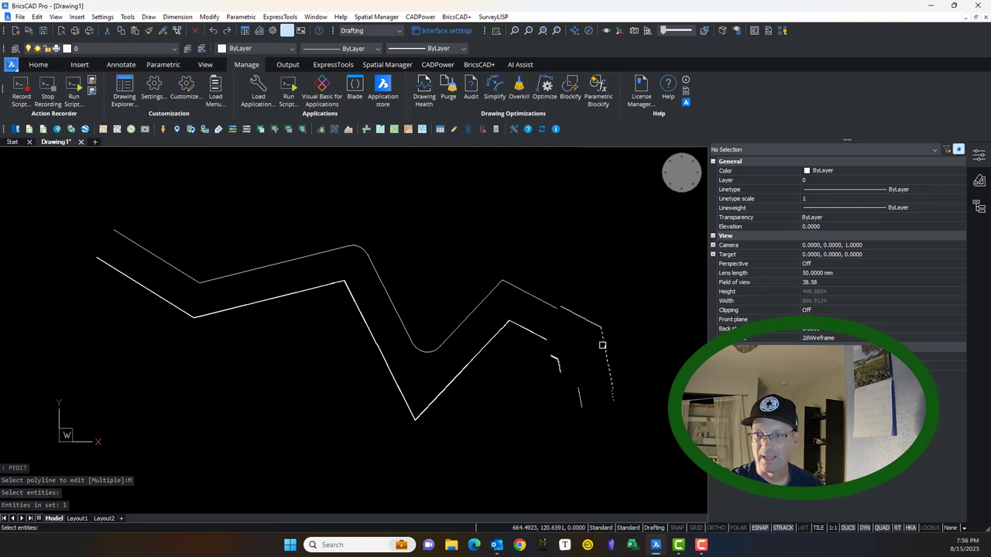
click(586, 330)
click(524, 297)
click(507, 299)
click(469, 282)
click(469, 283)
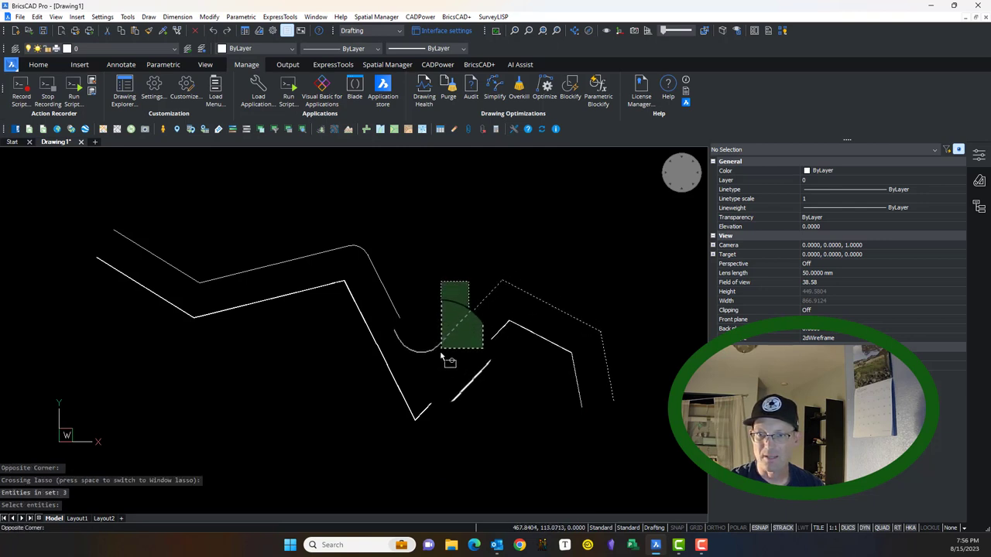
click(434, 364)
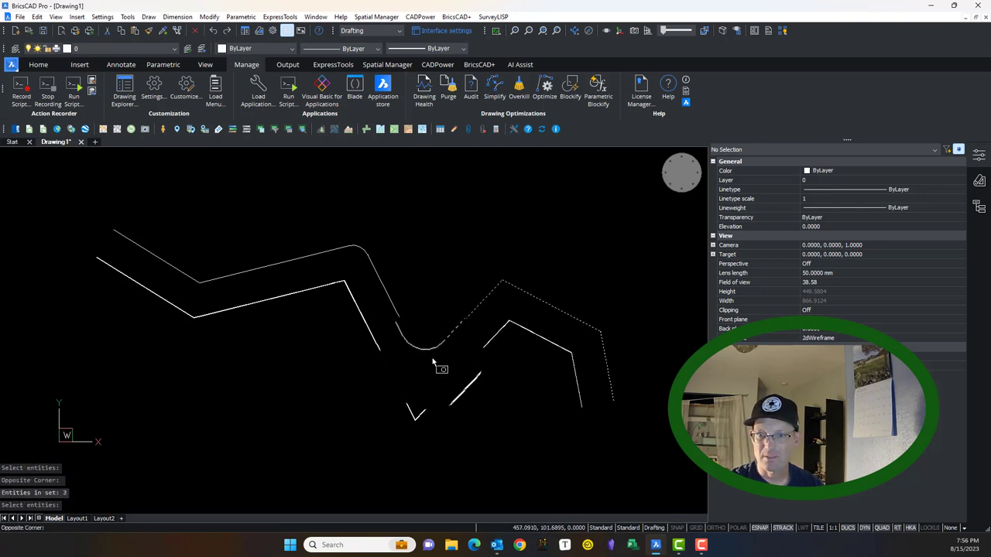
click(400, 290)
click(356, 261)
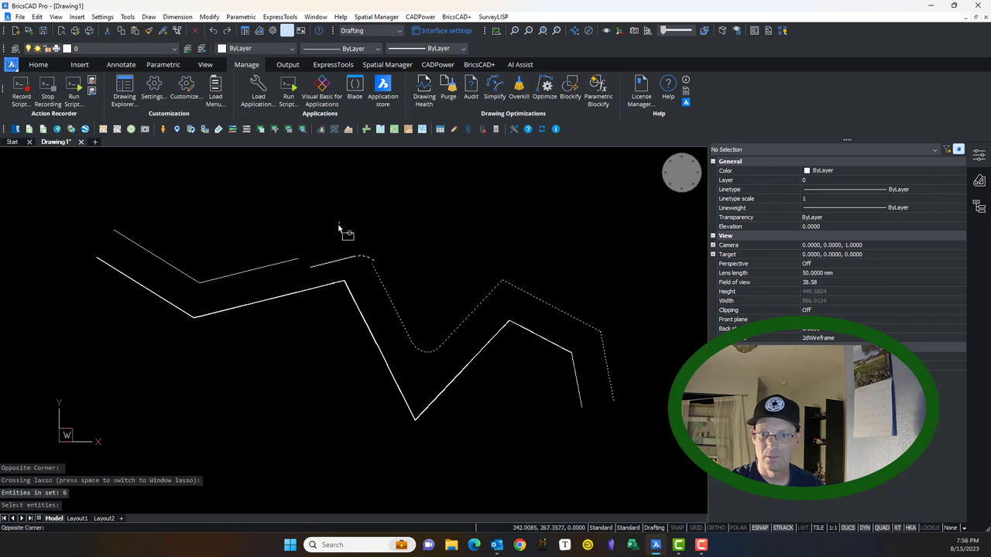
click(315, 273)
click(148, 248)
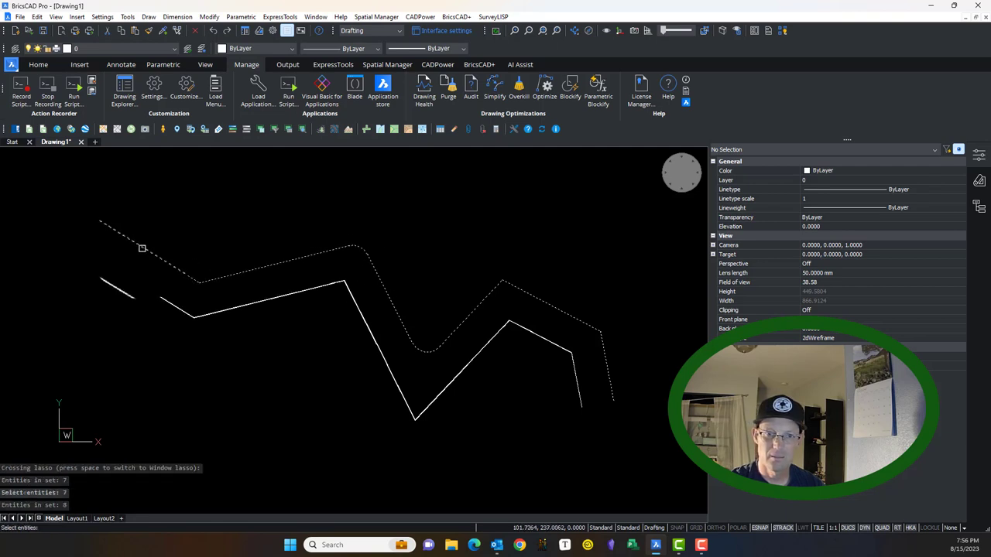
key(Return)
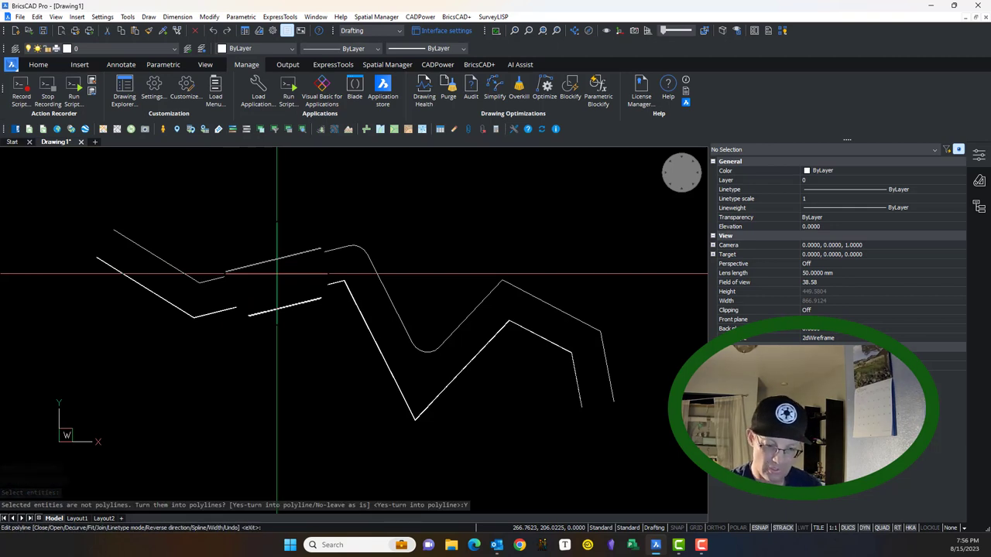
Step: Join the converted offset segments into one polyline with a fuzz distance of 1.0 and select it as a check
text(j)
key(Return)
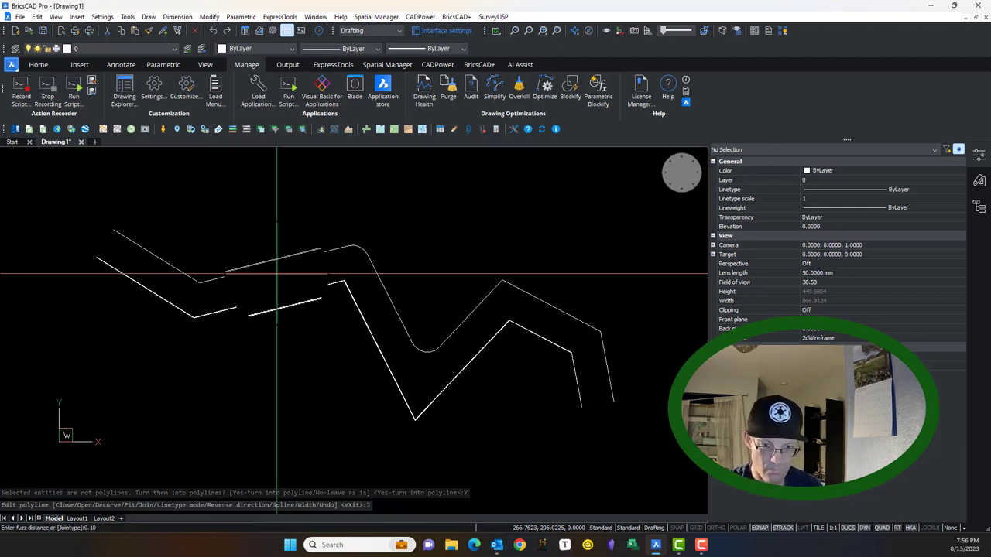
key(BackSpace)
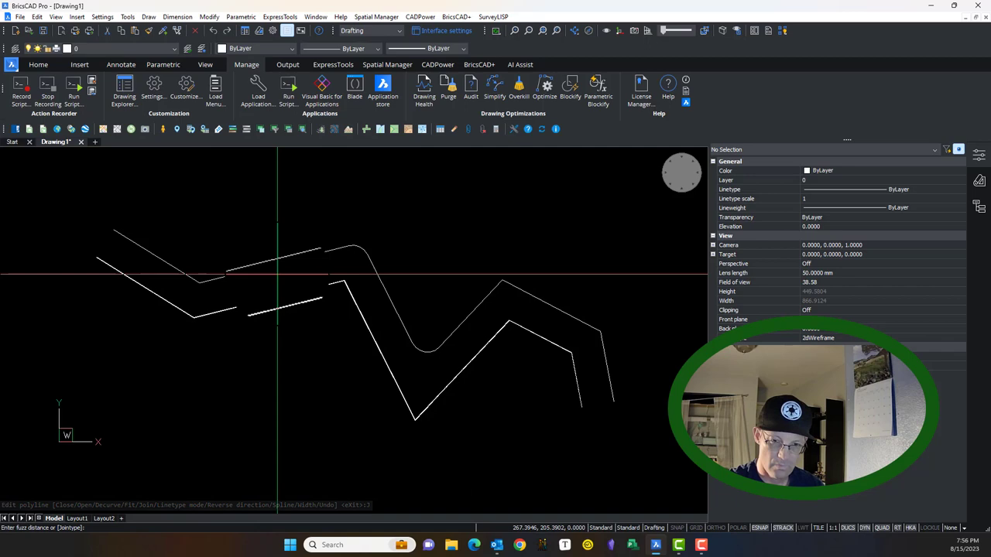
key(Return)
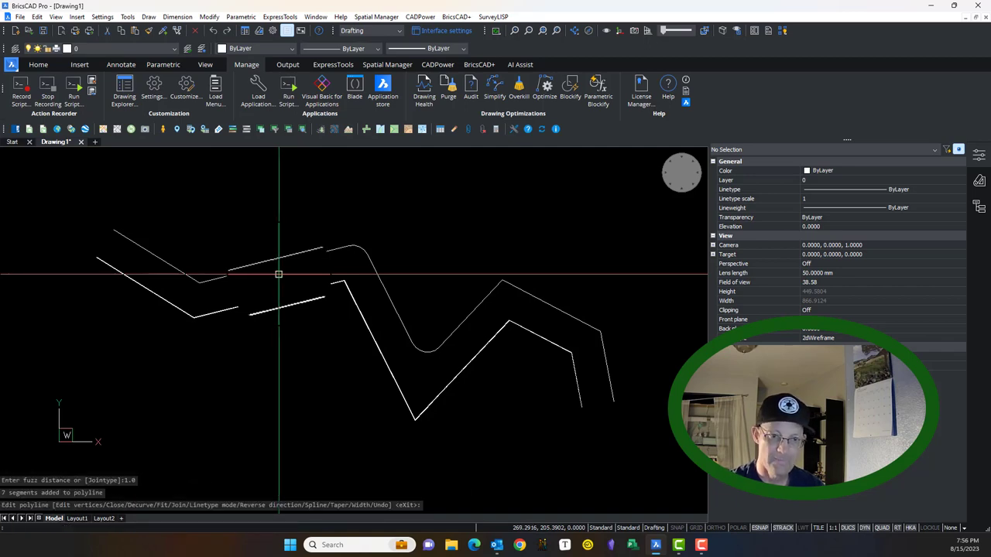
key(Return)
click(312, 244)
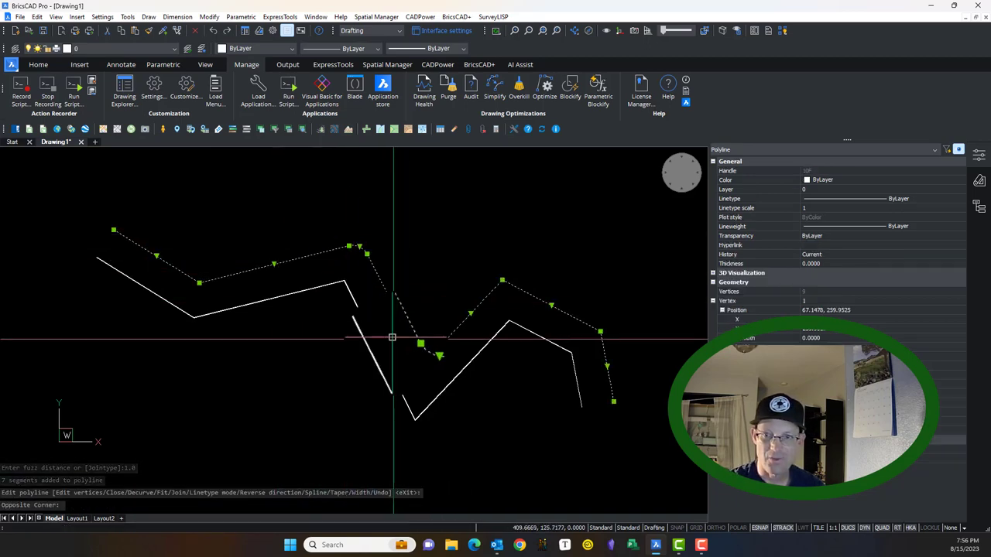
scroll(409, 349, up, 5)
scroll(401, 362, down, 5)
key(Escape)
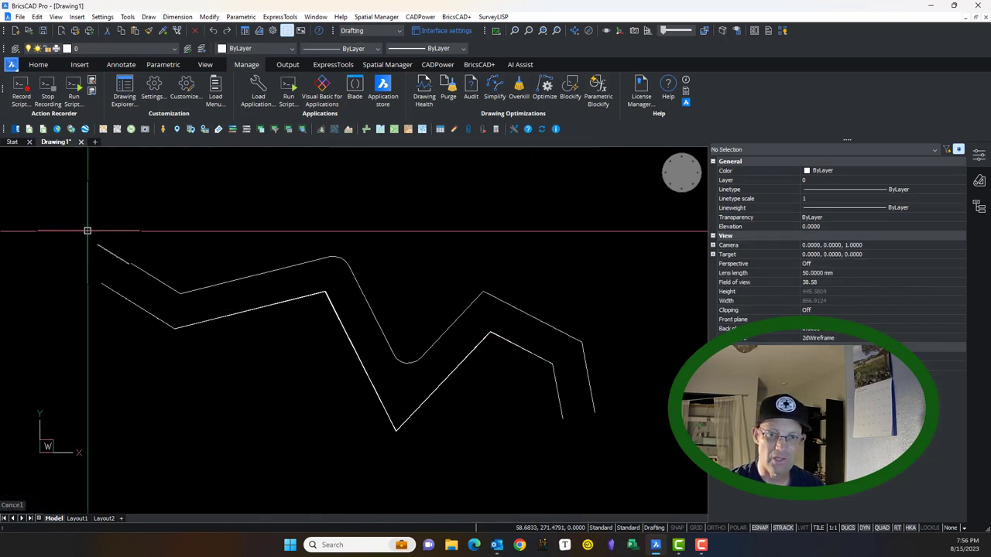
Step: Explode the joined offset polyline back into separate lines and arcs
scroll(348, 257, up, 5)
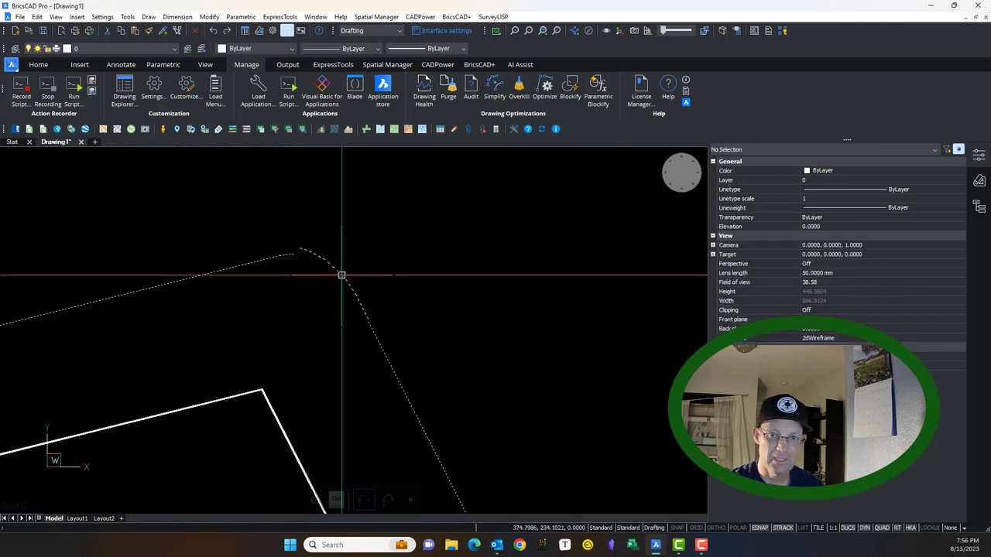
scroll(338, 275, down, 6)
scroll(319, 271, up, 5)
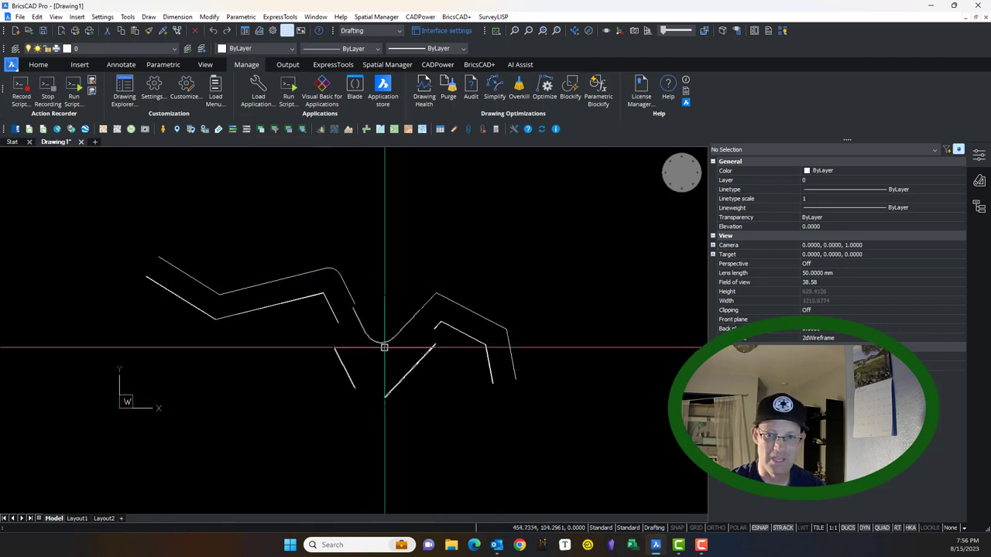
click(368, 358)
click(365, 354)
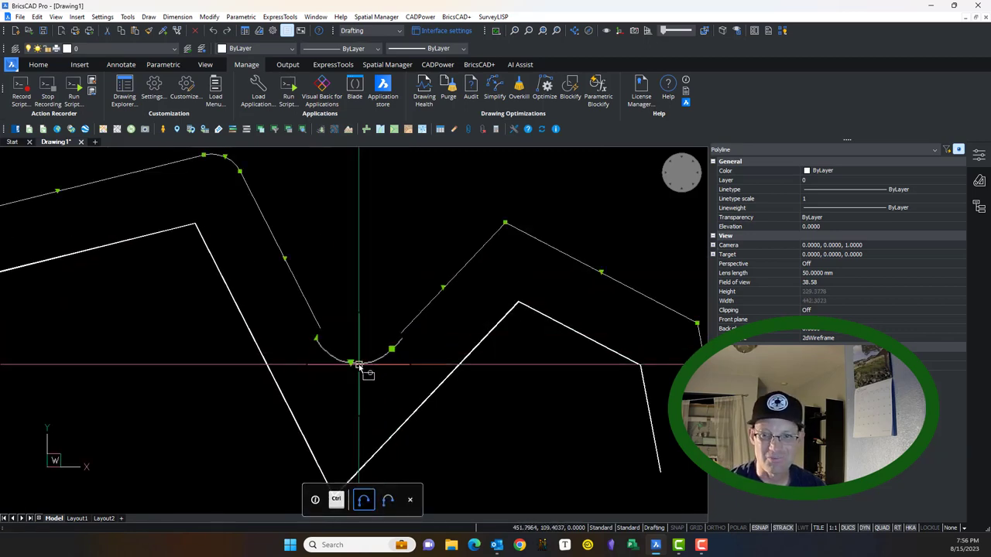
scroll(410, 354, up, 2)
scroll(409, 353, down, 4)
scroll(413, 362, up, 5)
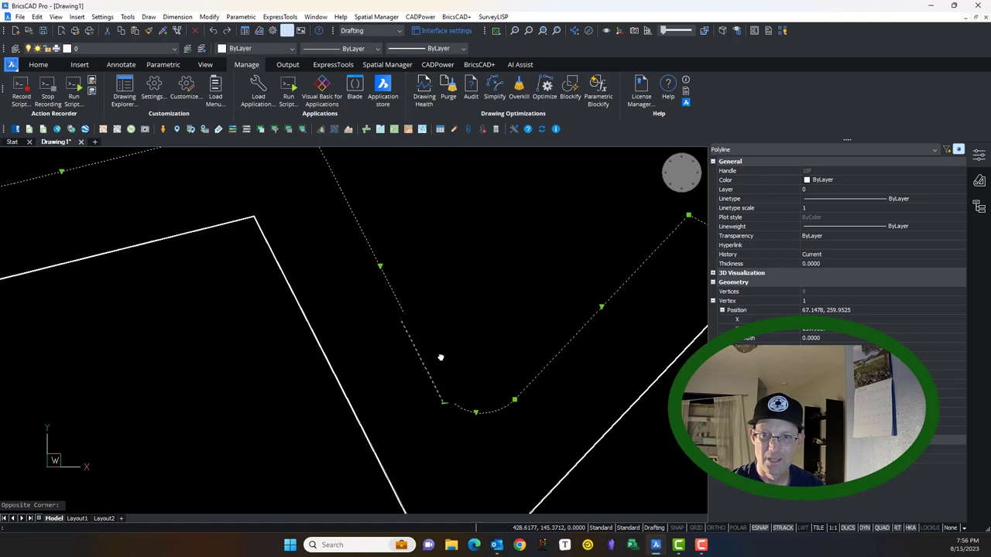
middle_drag(441, 358, 461, 414)
scroll(374, 299, down, 1)
key(Return)
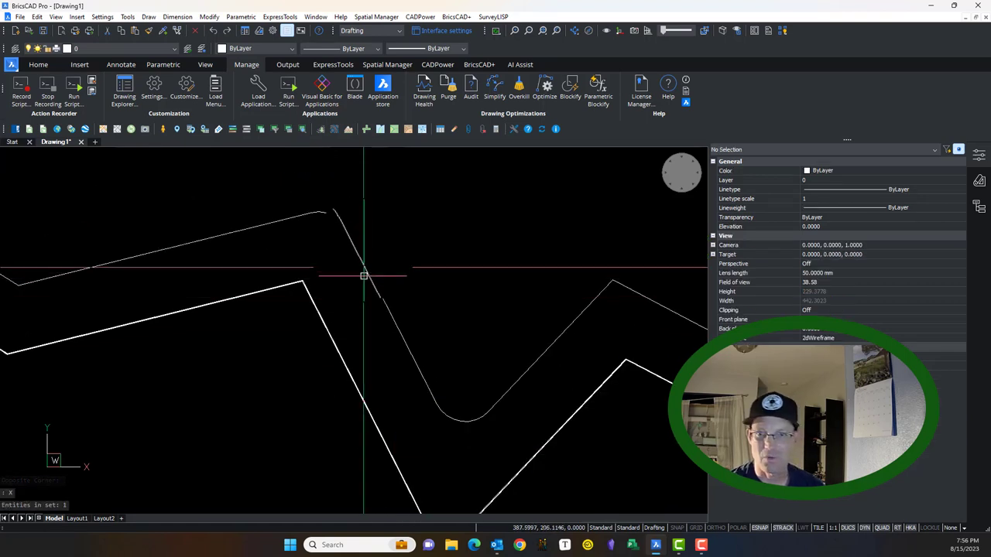
Step: Move the upper end of the line below the peak fillet away from the arc, opening a gap of about 5 units
key(Escape)
drag(363, 248, 348, 263)
click(348, 264)
scroll(358, 239, up, 2)
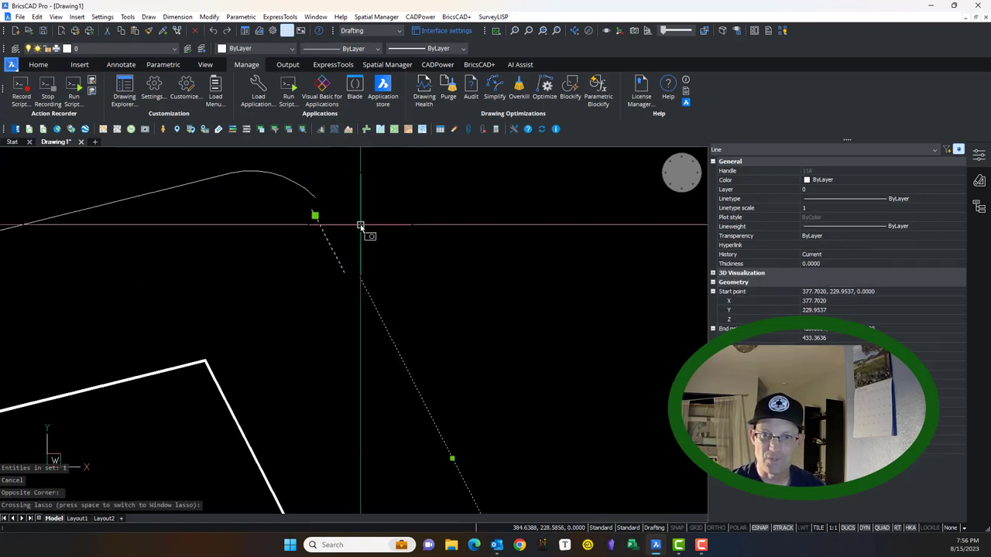
click(361, 228)
click(330, 218)
scroll(344, 237, up, 3)
scroll(345, 237, down, 5)
key(Escape)
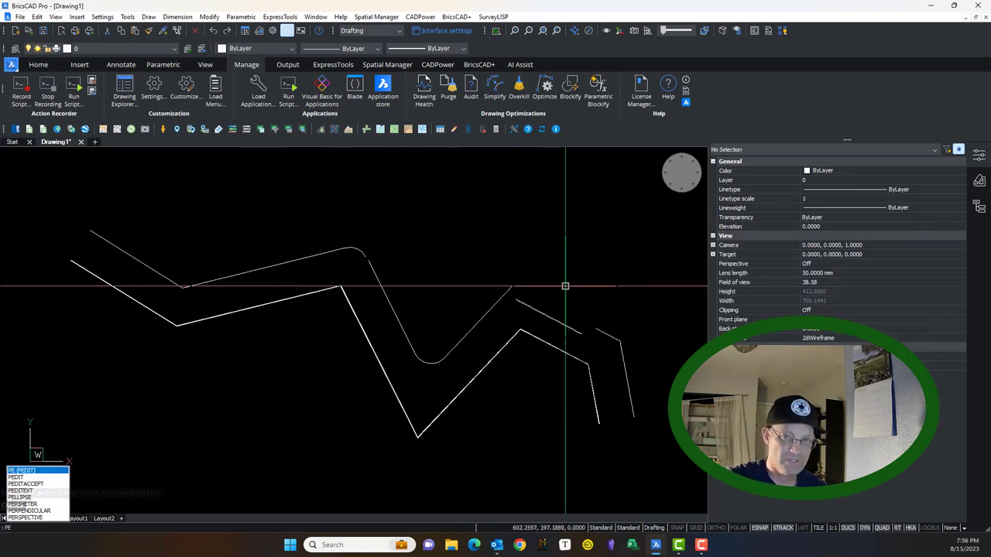
key(Escape)
click(208, 16)
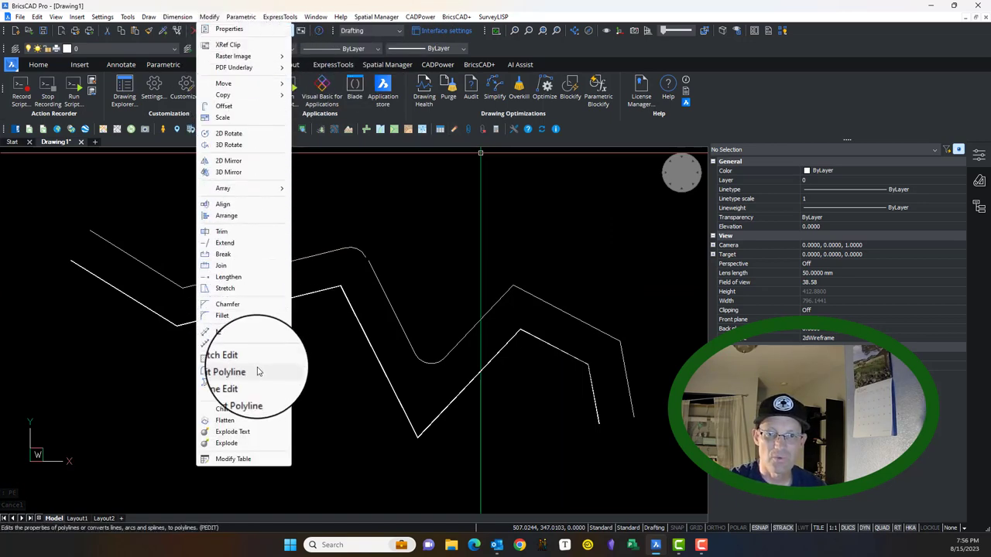
click(229, 372)
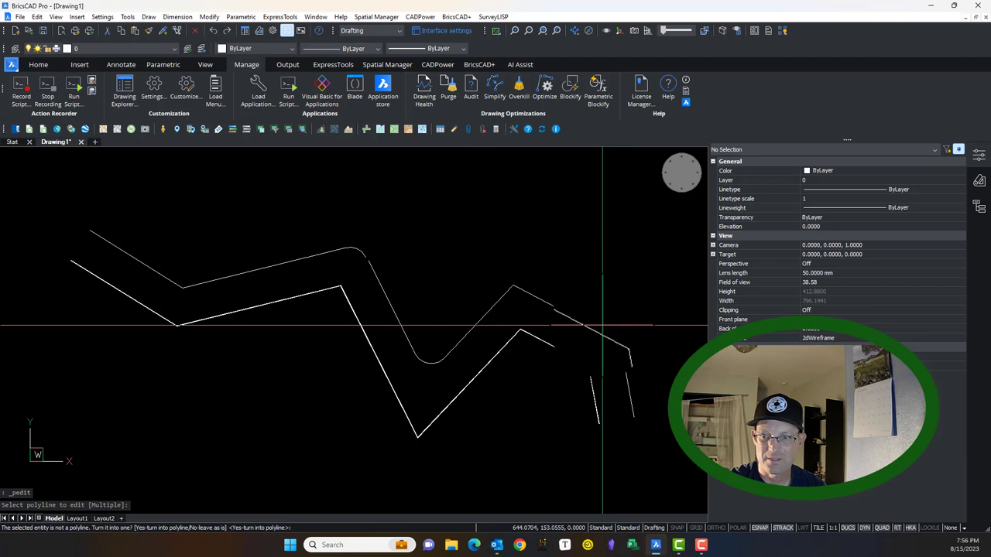
click(604, 338)
Step: Convert all lines and both fillet arcs of the gapped offset chain into polylines with the Multiple option of Edit Polyline
key(Return)
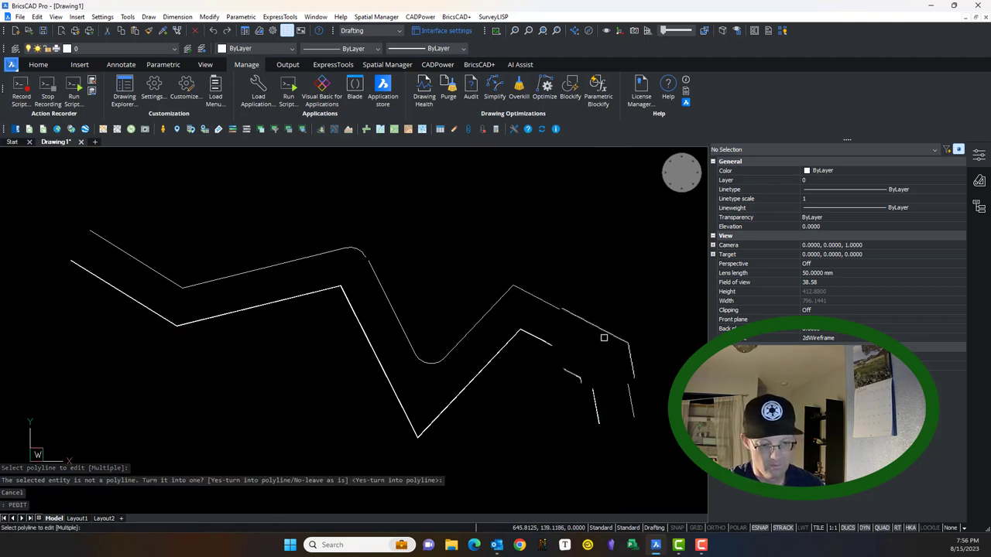
text(M)
key(Return)
click(624, 352)
click(610, 332)
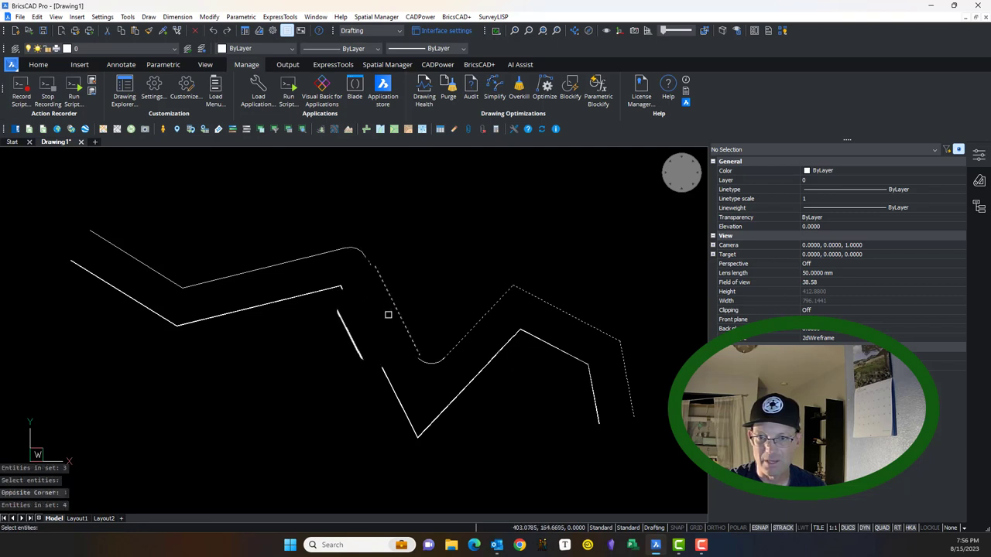
click(394, 252)
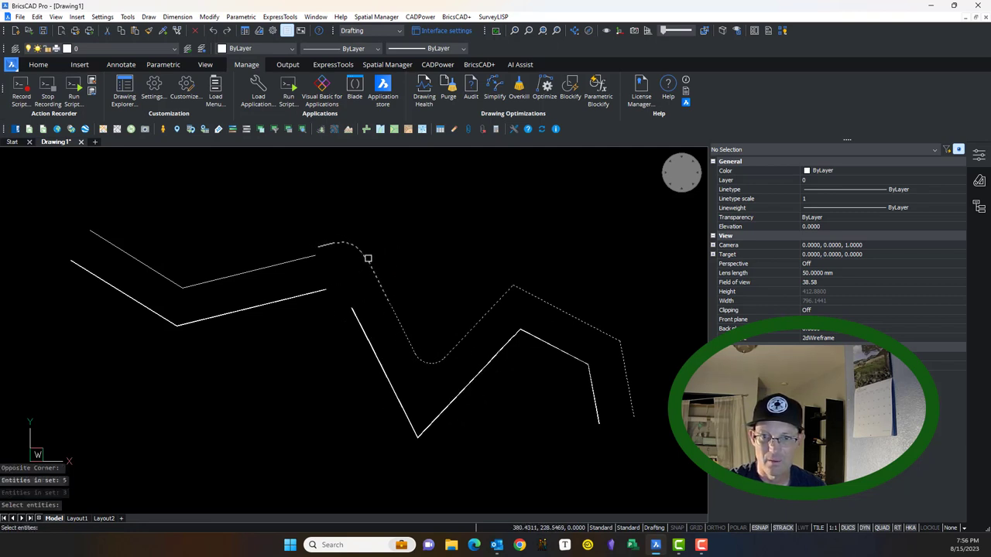
drag(283, 249, 152, 268)
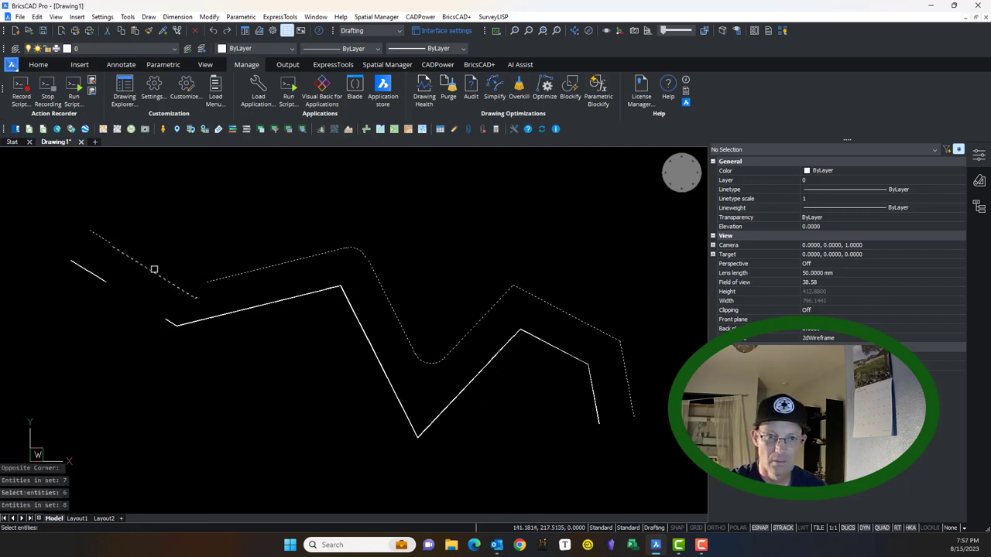
key(Return)
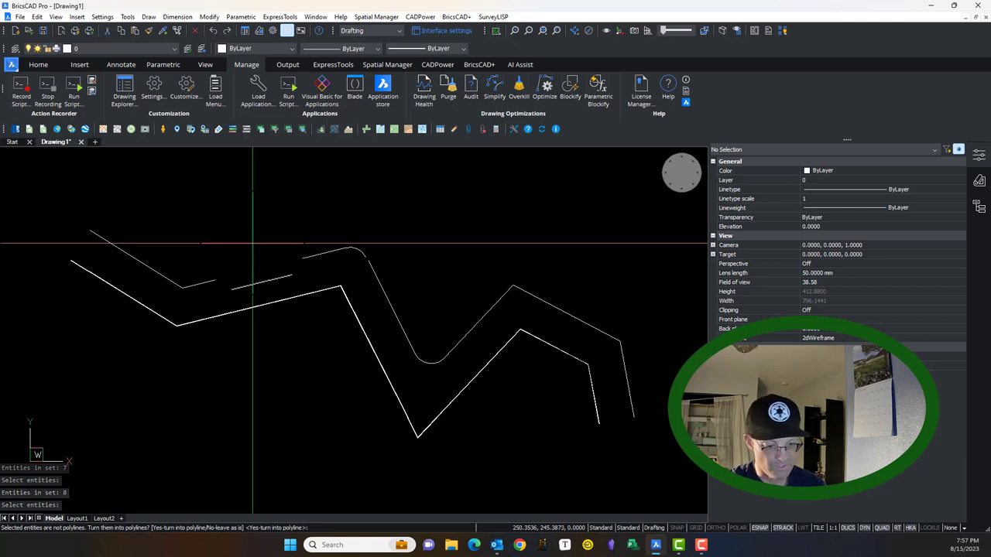
text(Y)
key(Return)
Step: Join the converted segments on both sides of the gap with a fuzz distance of 1.0 and leave Edit Polyline
text(J)
key(Return)
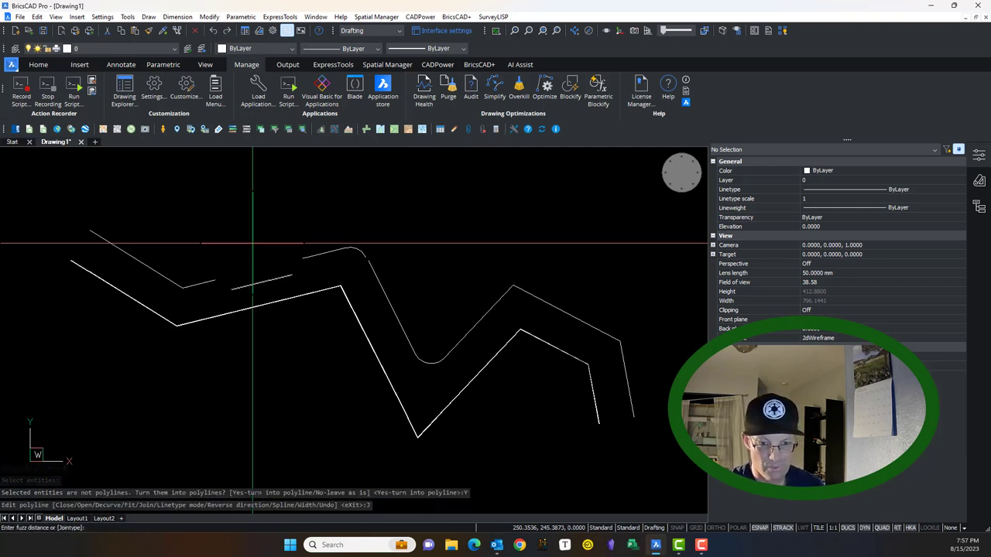
text(1.0)
key(Return)
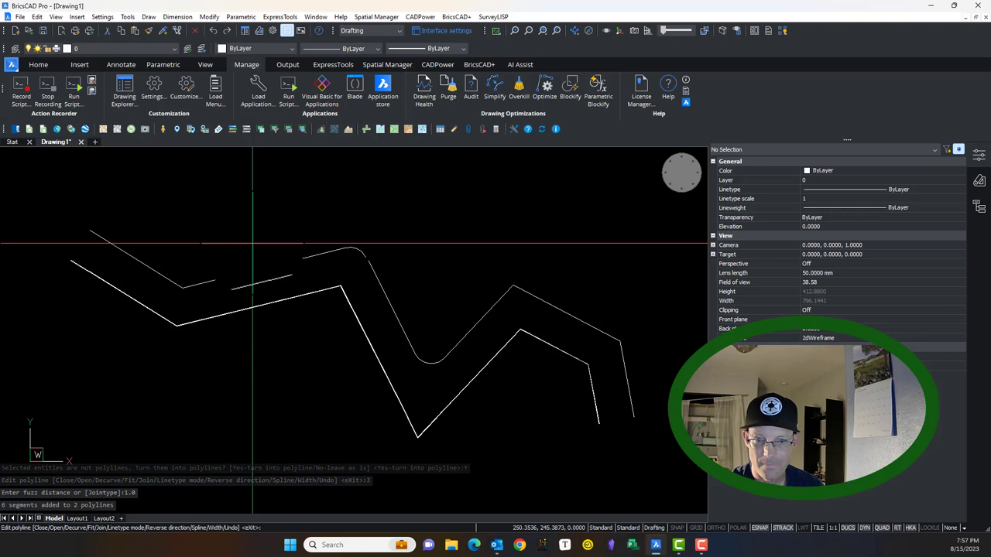
click(353, 248)
key(Escape)
Step: Stretch the start vertex of the polyline below the peak fillet onto the arc's endpoint to close the gap
click(395, 322)
click(371, 250)
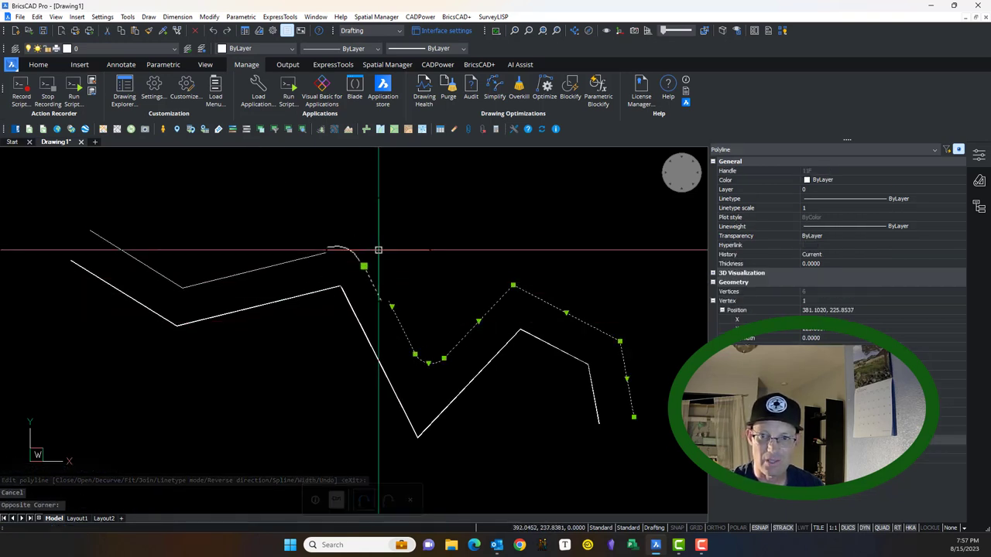
scroll(369, 259, up, 5)
drag(331, 320, 334, 323)
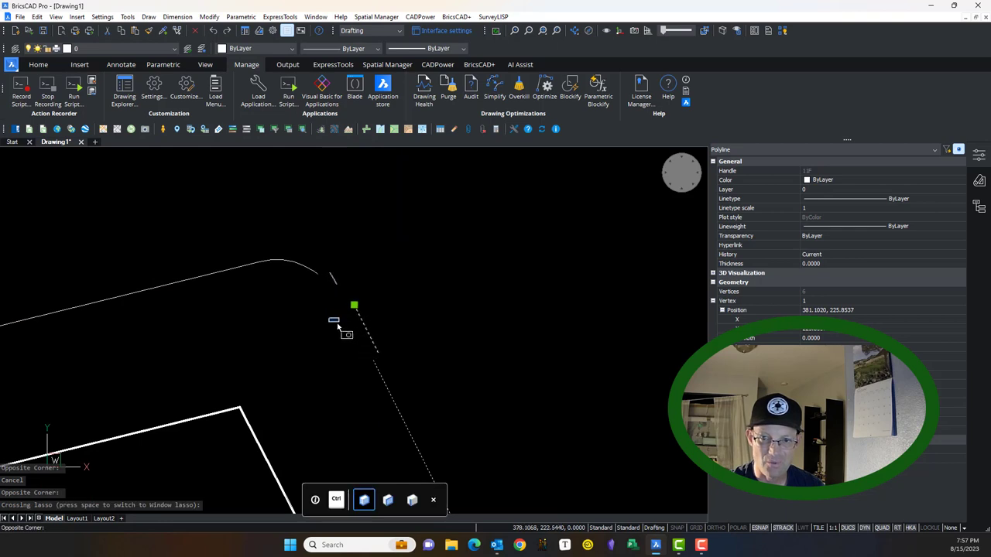
click(338, 328)
click(348, 311)
click(337, 297)
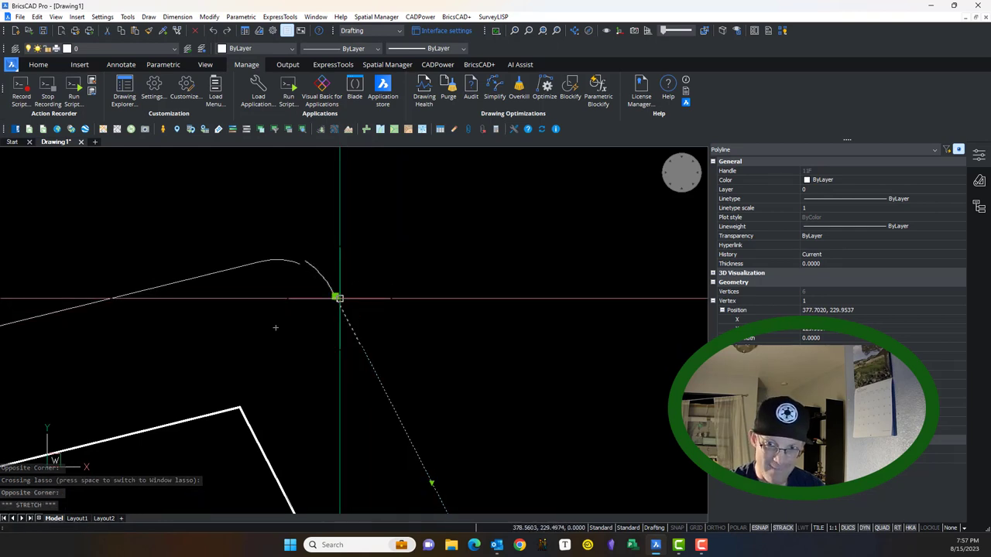
key(Escape)
Step: Examine the offset chain around the closed gap and select the polyline below the peak fillet to check its extent
scroll(377, 338, down, 4)
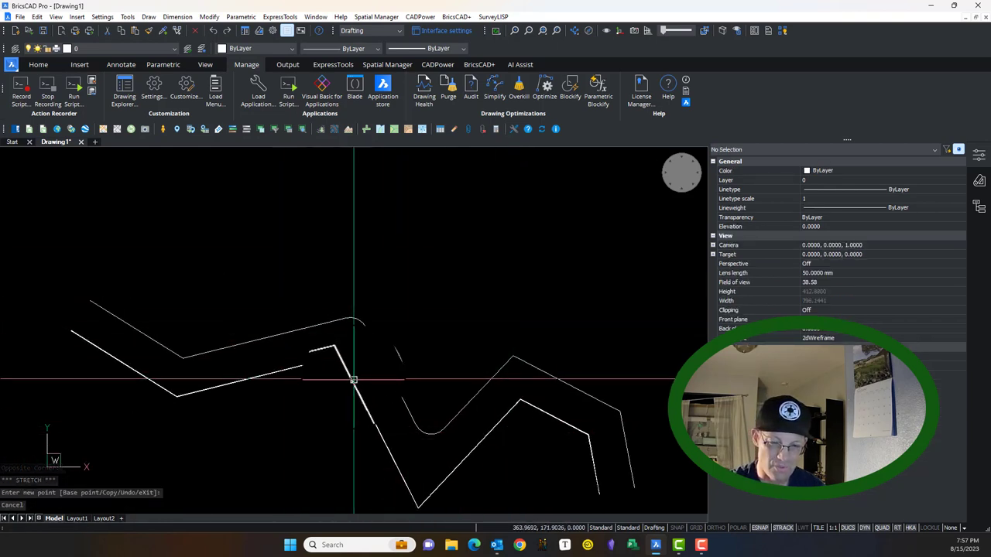
scroll(387, 331, up, 3)
middle_drag(395, 365, 327, 284)
scroll(327, 284, down, 2)
scroll(416, 351, down, 1)
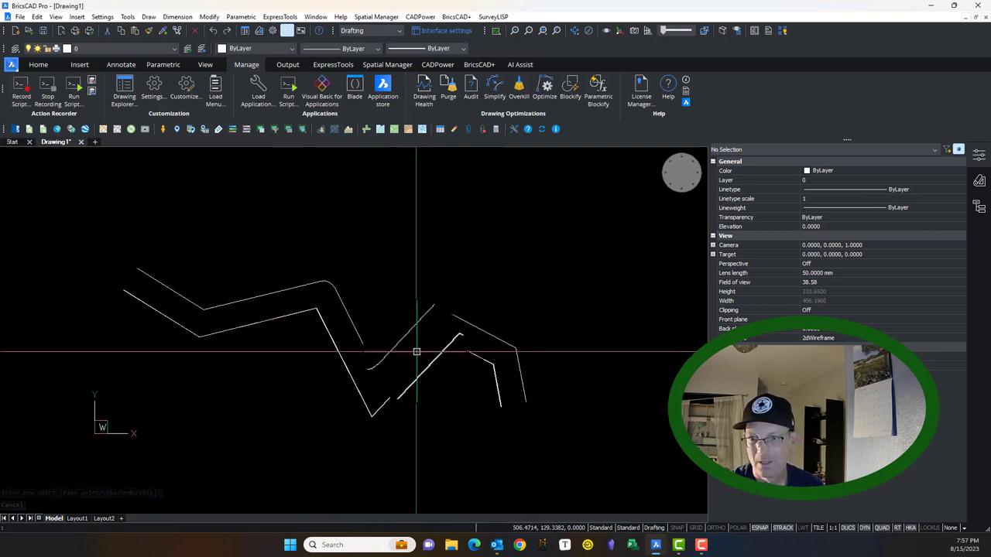
scroll(374, 354, up, 1)
middle_drag(375, 354, 399, 371)
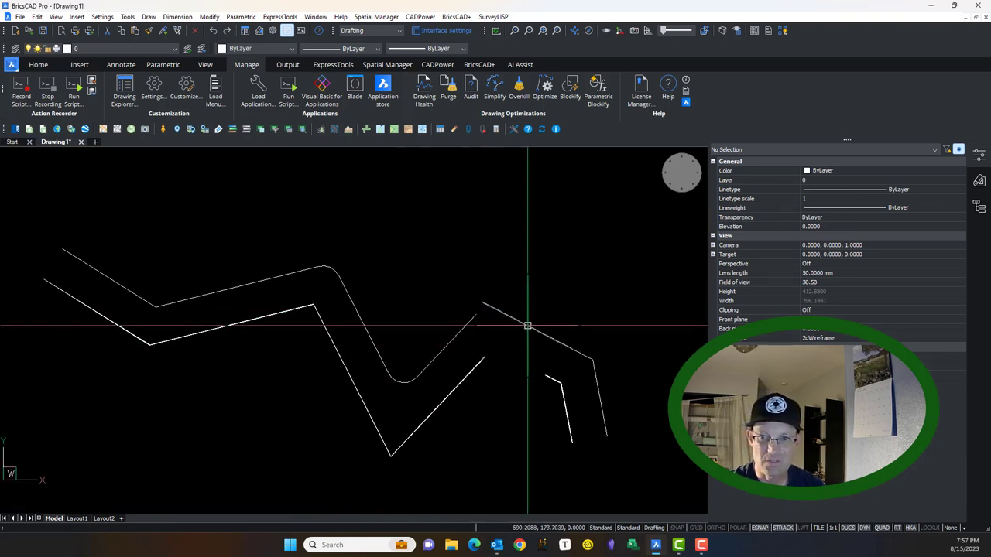
click(465, 325)
click(334, 273)
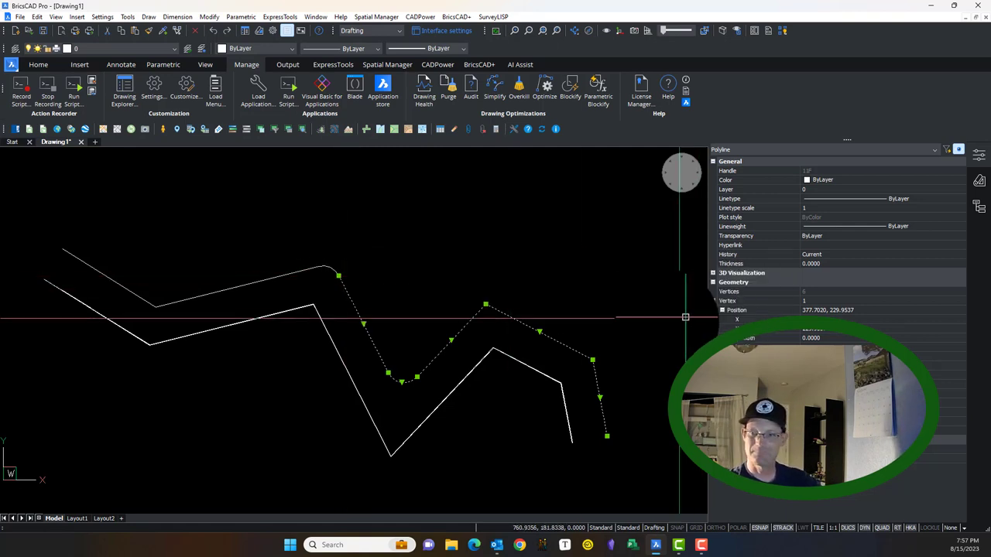
click(309, 371)
key(Escape)
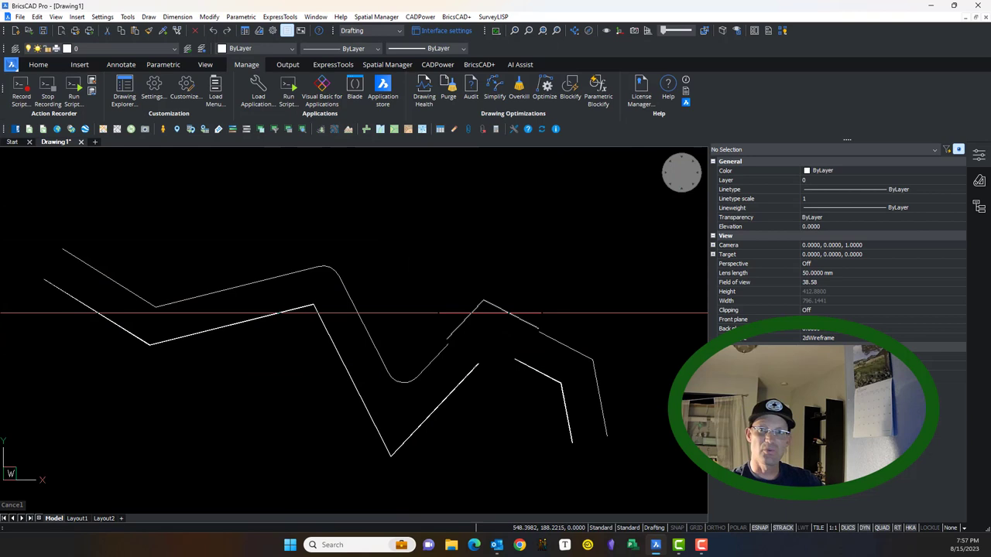
Step: Set the X coordinate of vertex 3 on the polyline with the valley arc to 500 and check the reshaped polyline
click(512, 319)
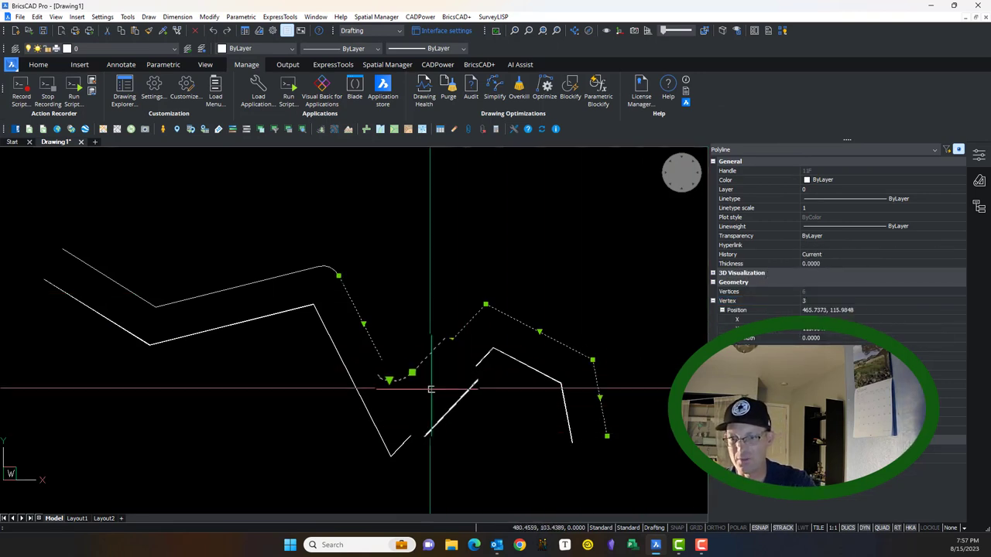
click(919, 300)
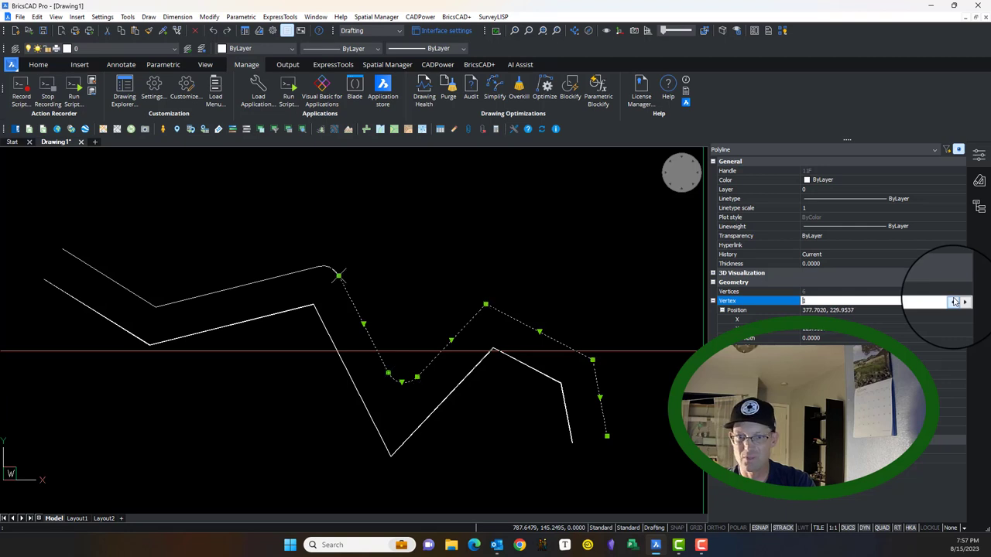
click(898, 321)
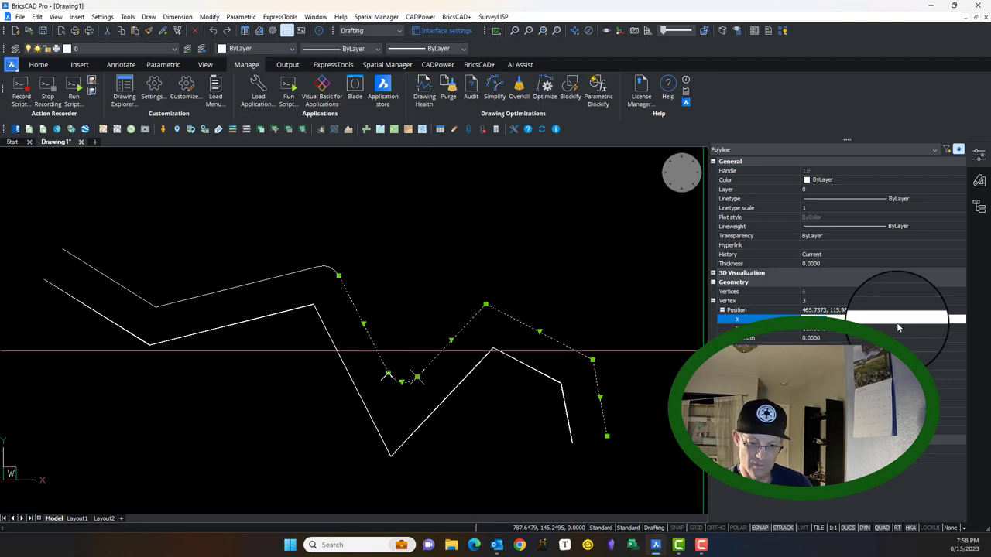
key(Escape)
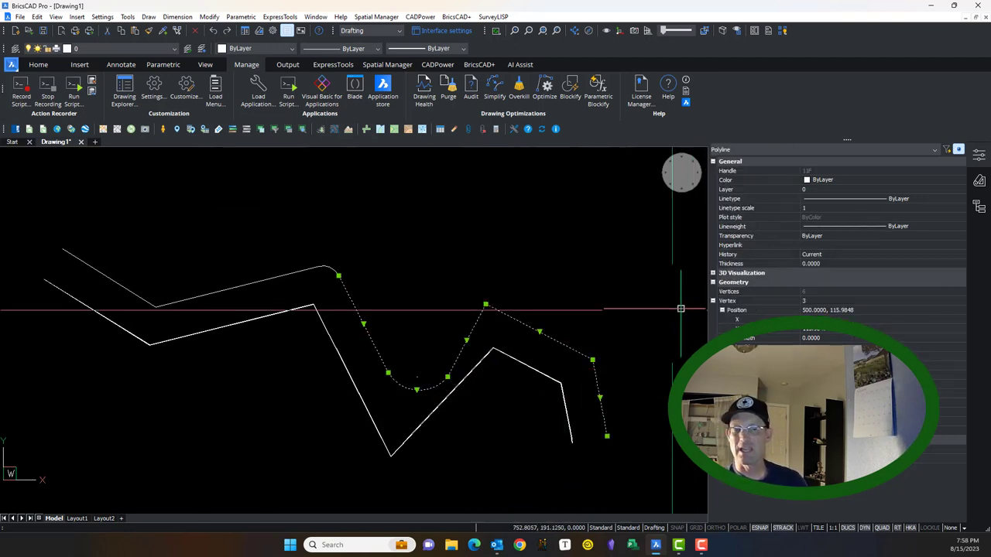
key(Escape)
click(470, 323)
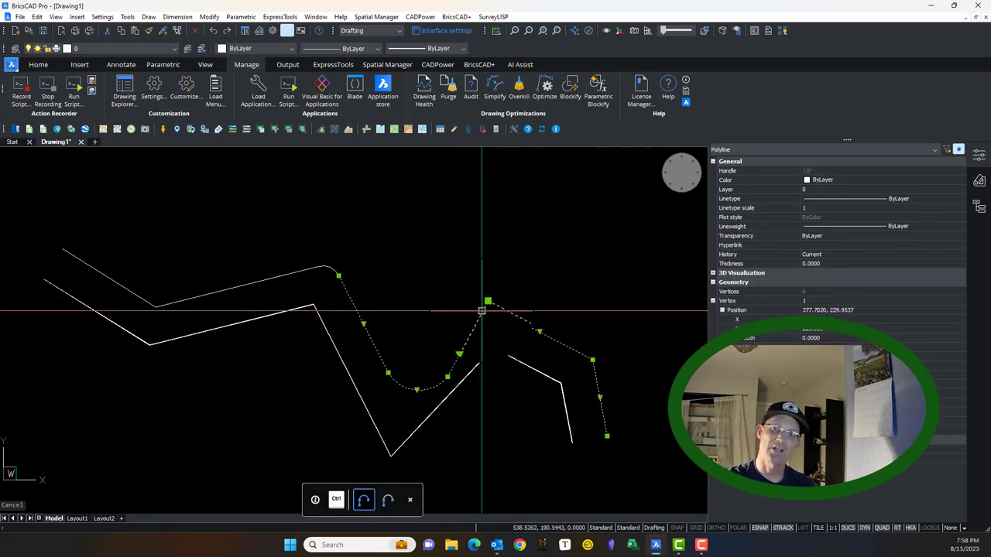
key(Escape)
Step: Examine the categories of CADPower polyline tools, including vertex management and part editing
click(419, 17)
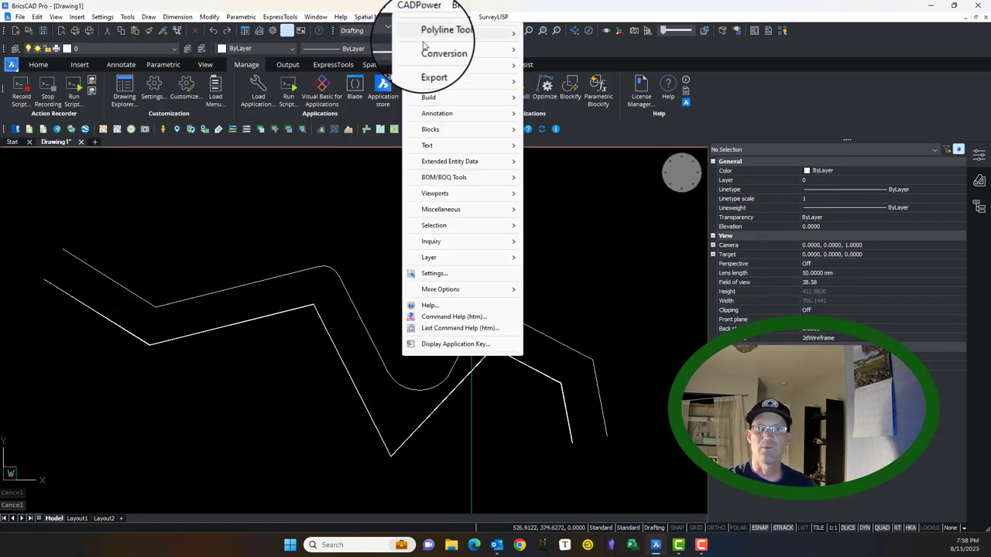
mouse_move(480, 33)
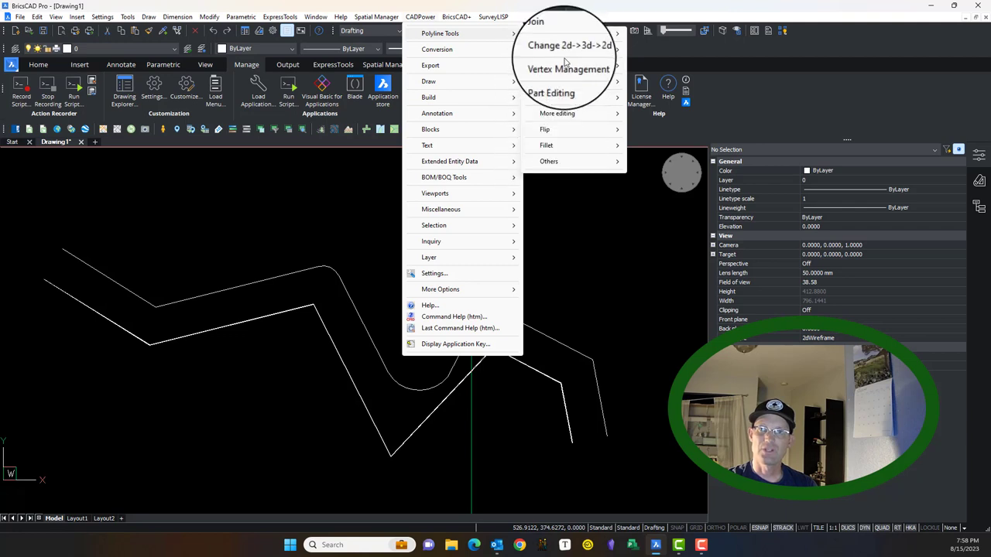
click(273, 244)
click(245, 243)
scroll(352, 271, down, 2)
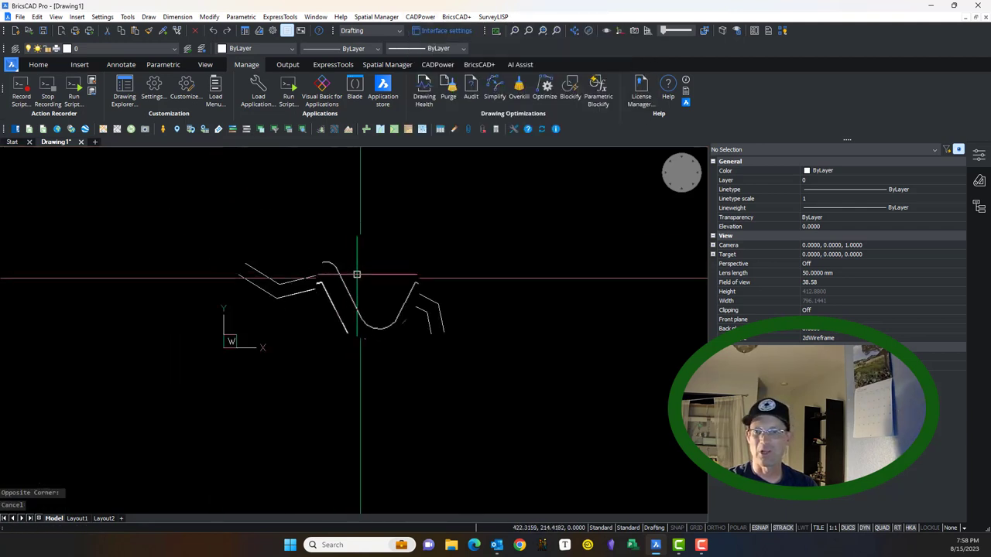
middle_drag(403, 348, 503, 300)
scroll(480, 279, up, 2)
middle_drag(441, 308, 362, 343)
key(Escape)
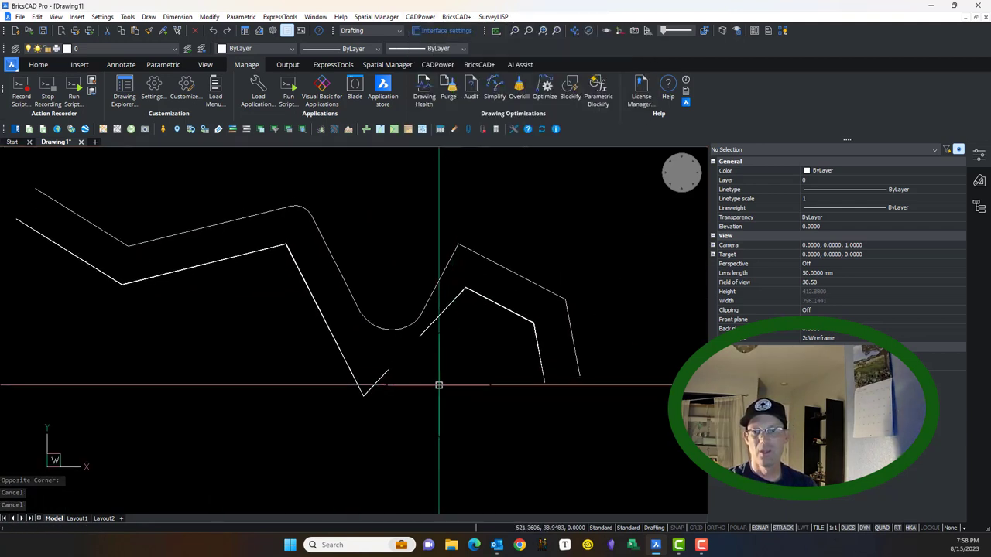
scroll(457, 383, down, 3)
middle_drag(494, 383, 584, 376)
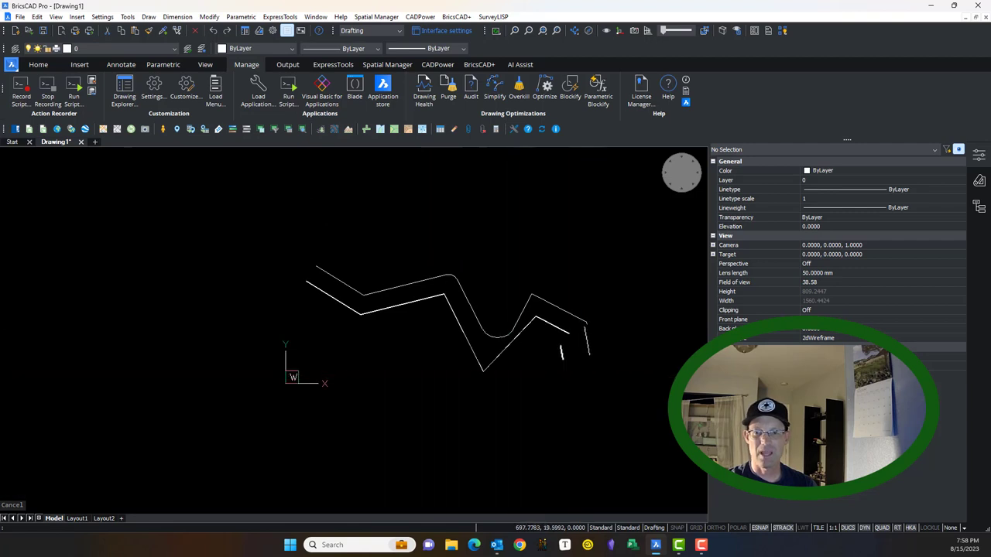
Step: Select all the polylines of the original chain and its filleted offset together with a crossing lasso
scroll(601, 377, up, 2)
drag(601, 377, 481, 320)
click(474, 330)
key(Escape)
click(610, 395)
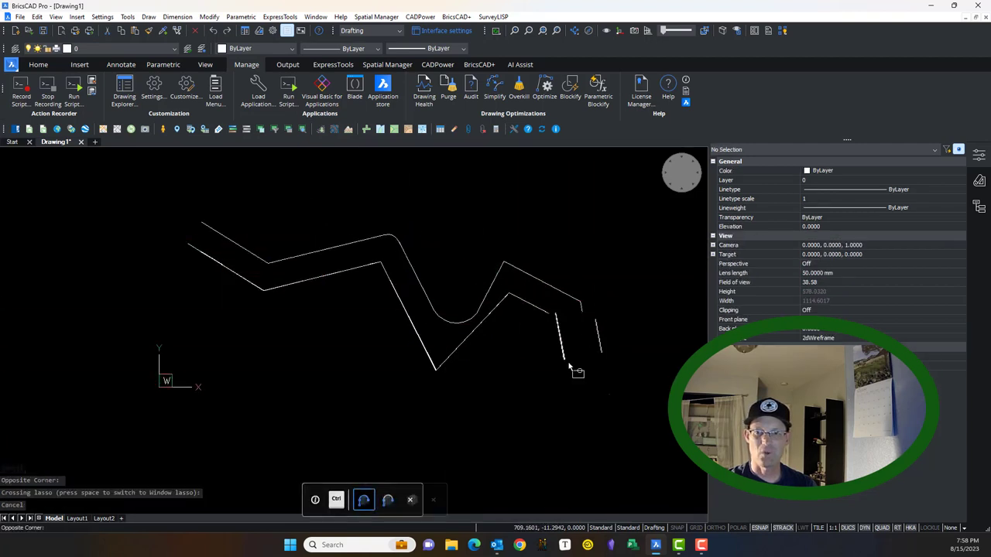
drag(569, 366, 481, 322)
click(247, 251)
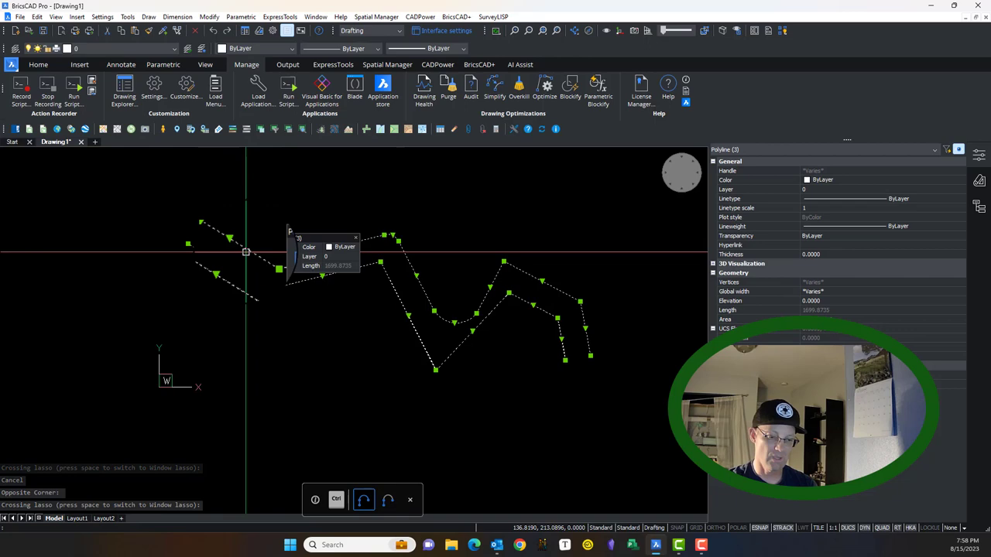
drag(245, 252, 240, 266)
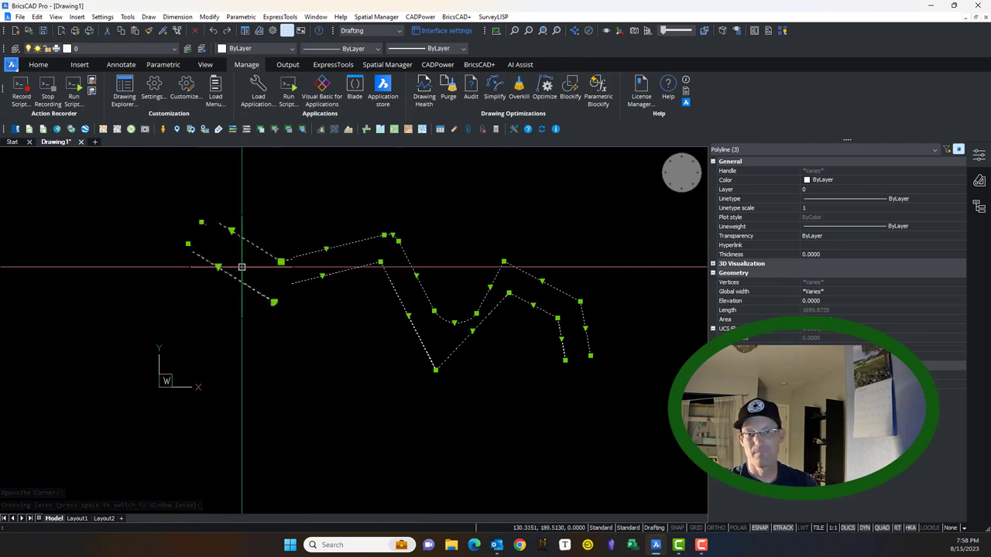